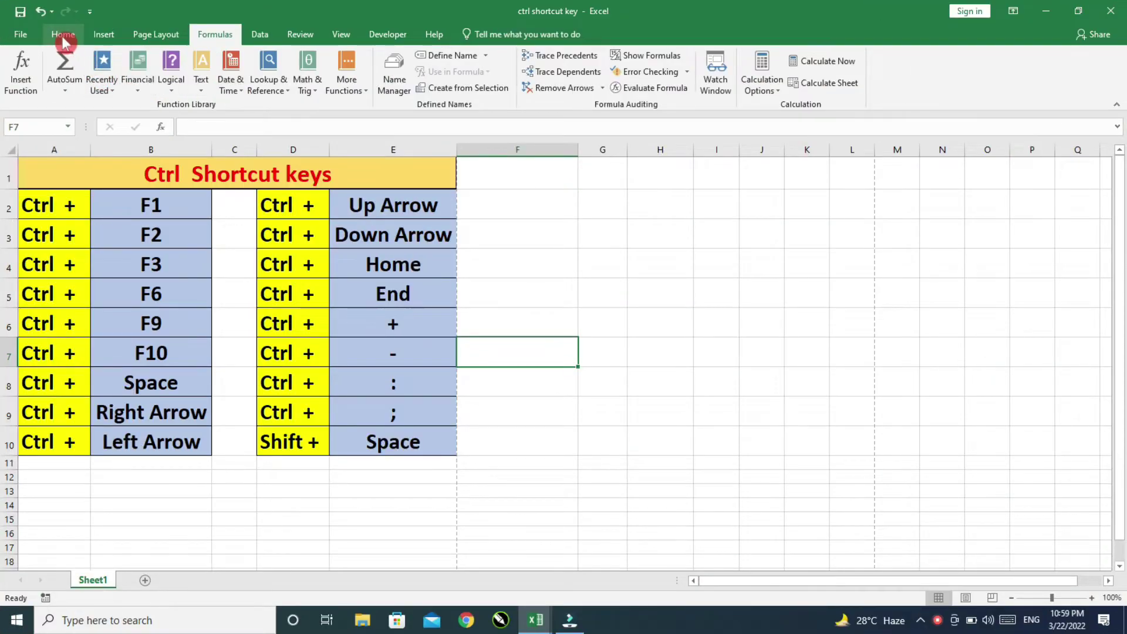
Look over the Home tab's formatting commands and the Insert tab
{"action": "left_click", "coordinate": [66, 41]}
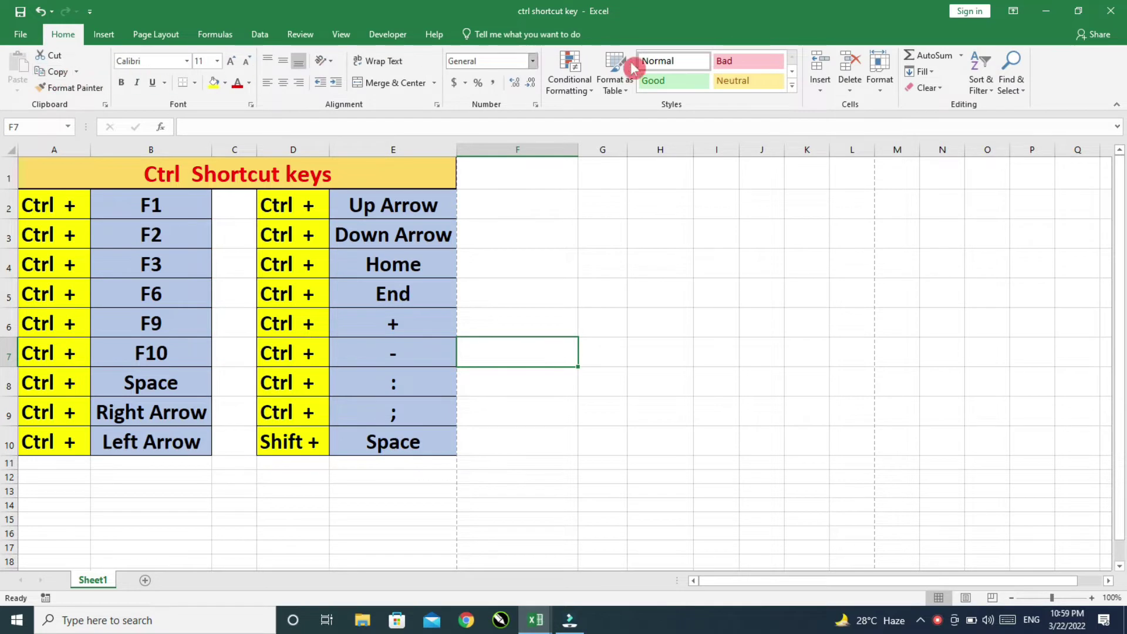
{"action": "left_click", "coordinate": [107, 36]}
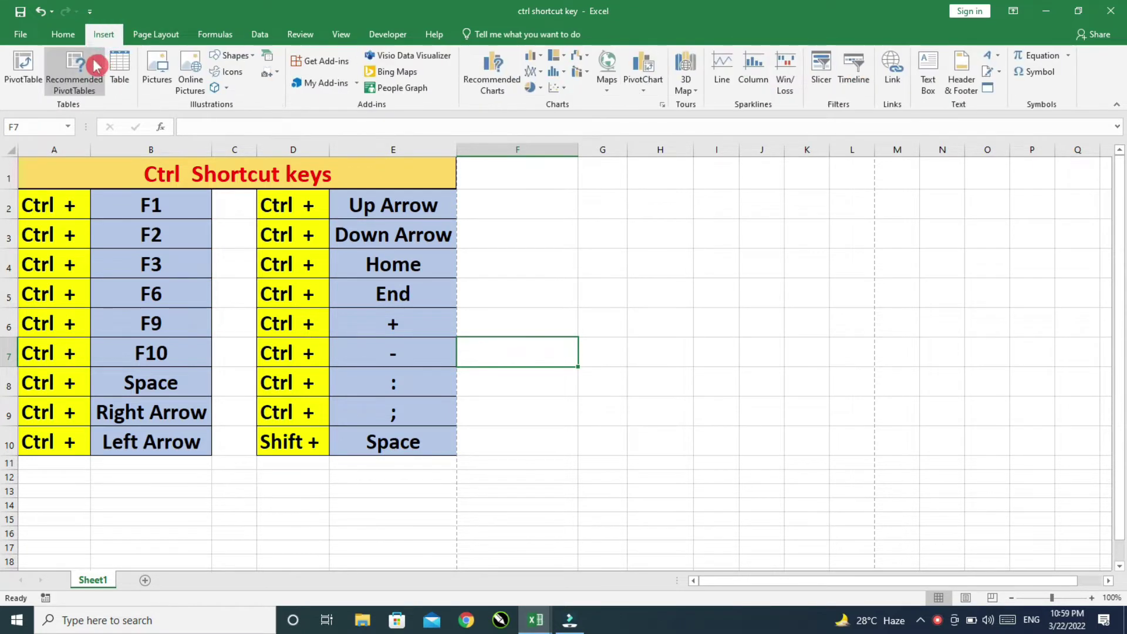
{"action": "left_click", "coordinate": [74, 36]}
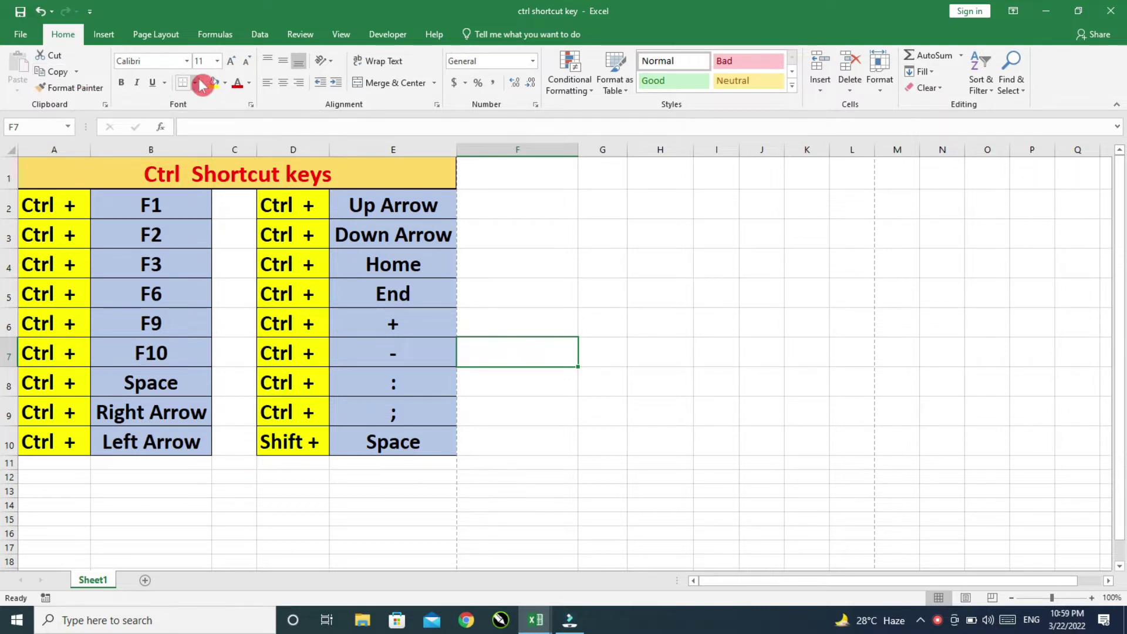
Toggle the ribbon with Ctrl+F1, leaving it collapsed to tab names
{"action": "key", "text": "ctrl+F1"}
{"action": "key", "text": "ctrl+F1"}
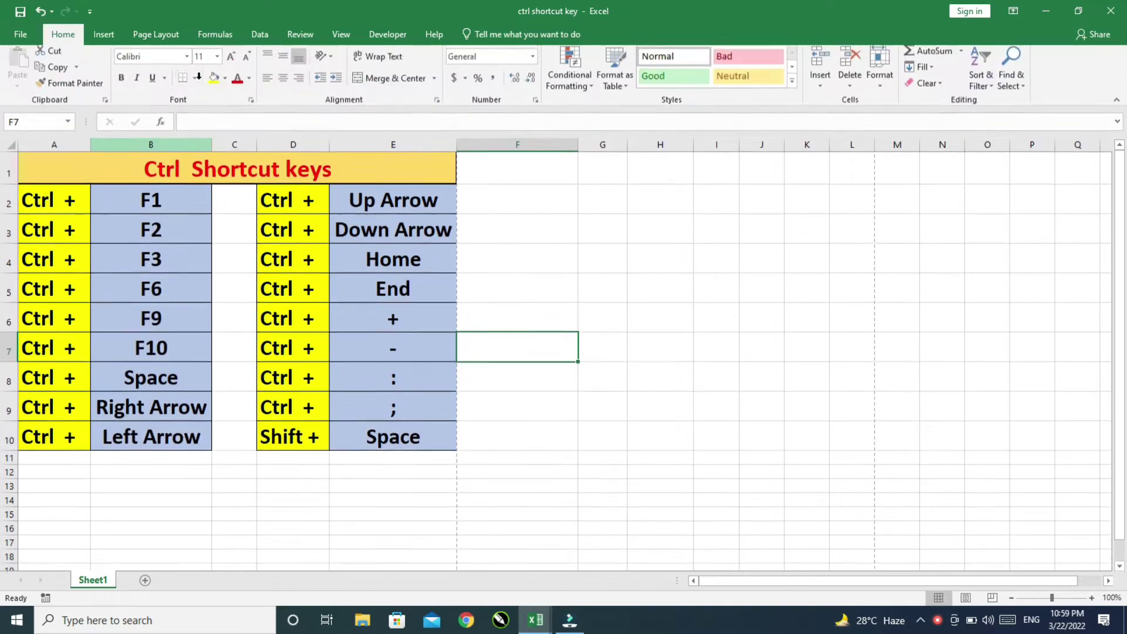
{"action": "key", "text": "ctrl+F1"}
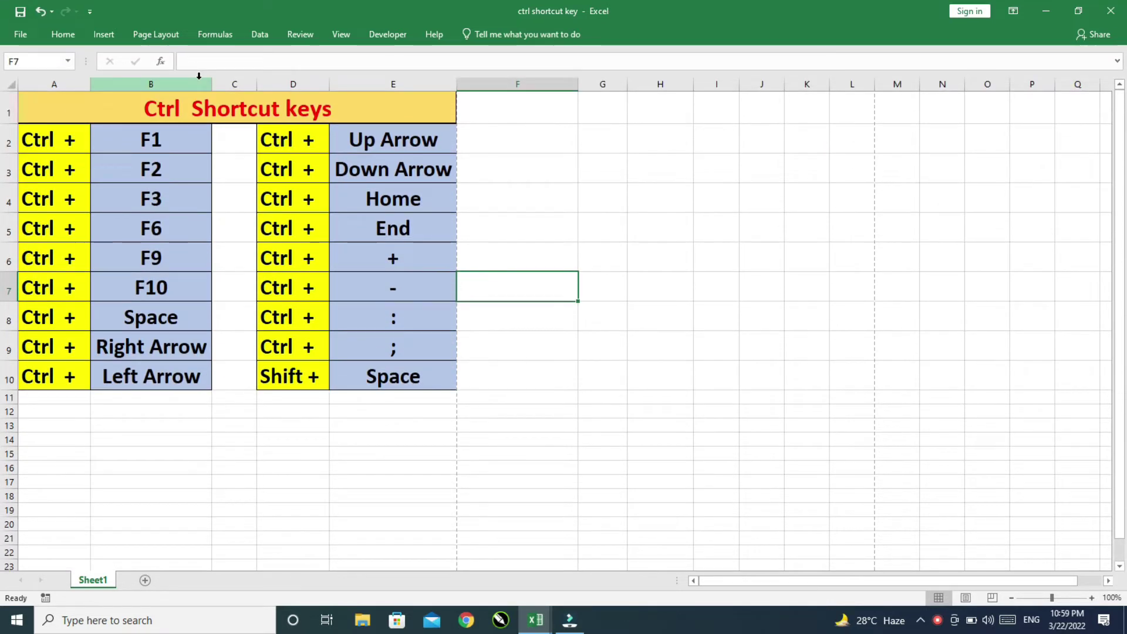
{"action": "key", "text": "ctrl+F1"}
{"action": "key", "text": "ctrl+F1"}
{"action": "key", "text": "ctrl+F1"}
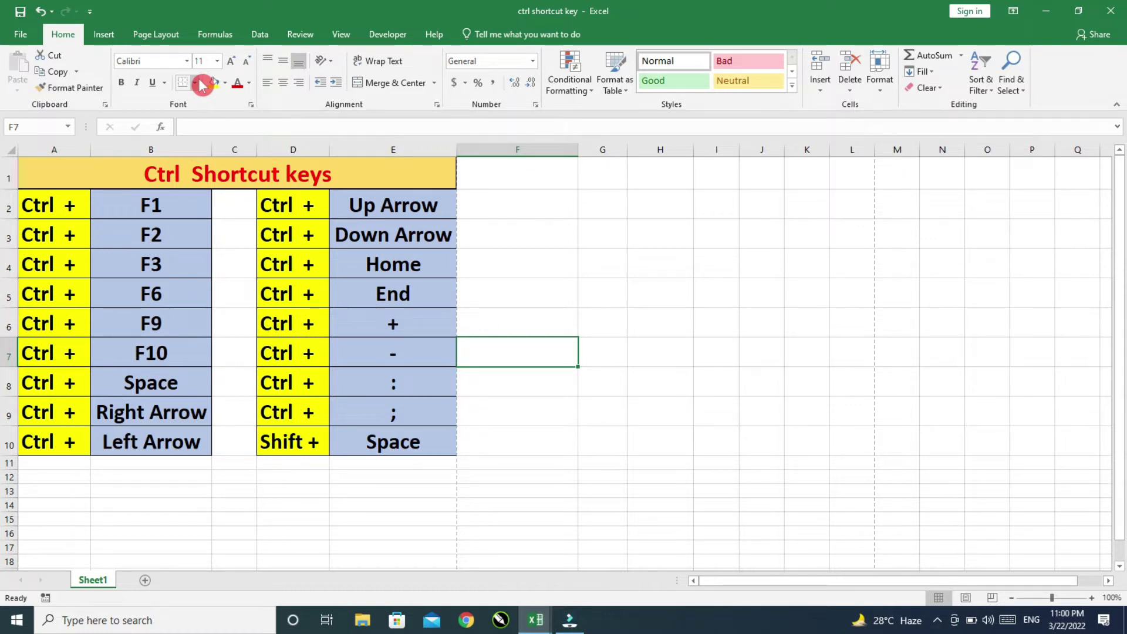
{"action": "key", "text": "ctrl+F2"}
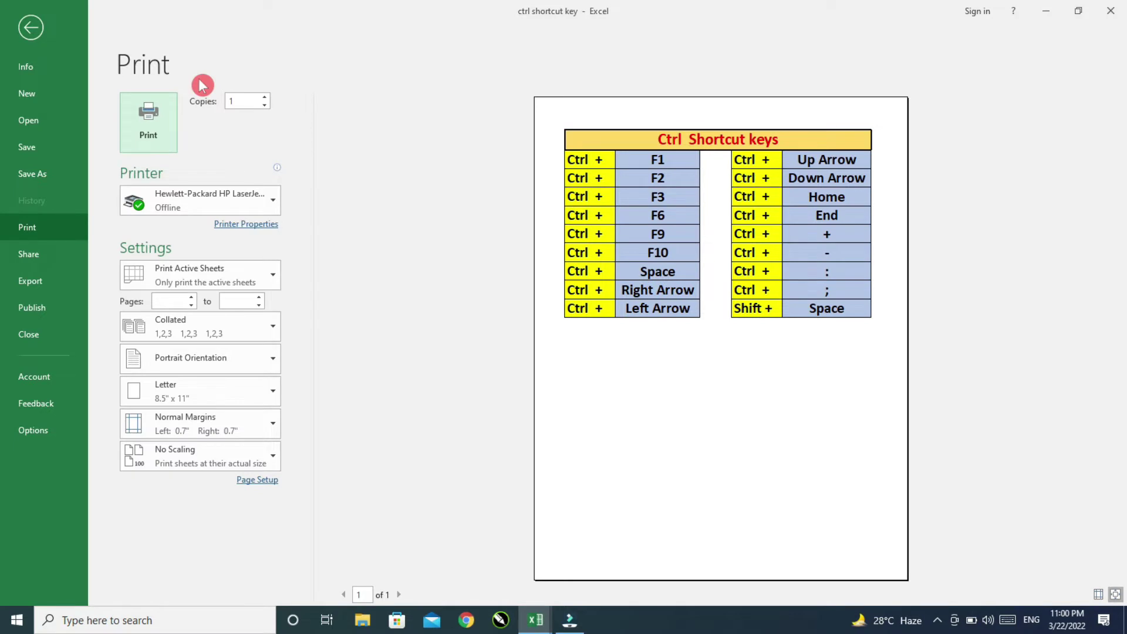
{"action": "key", "text": "Escape"}
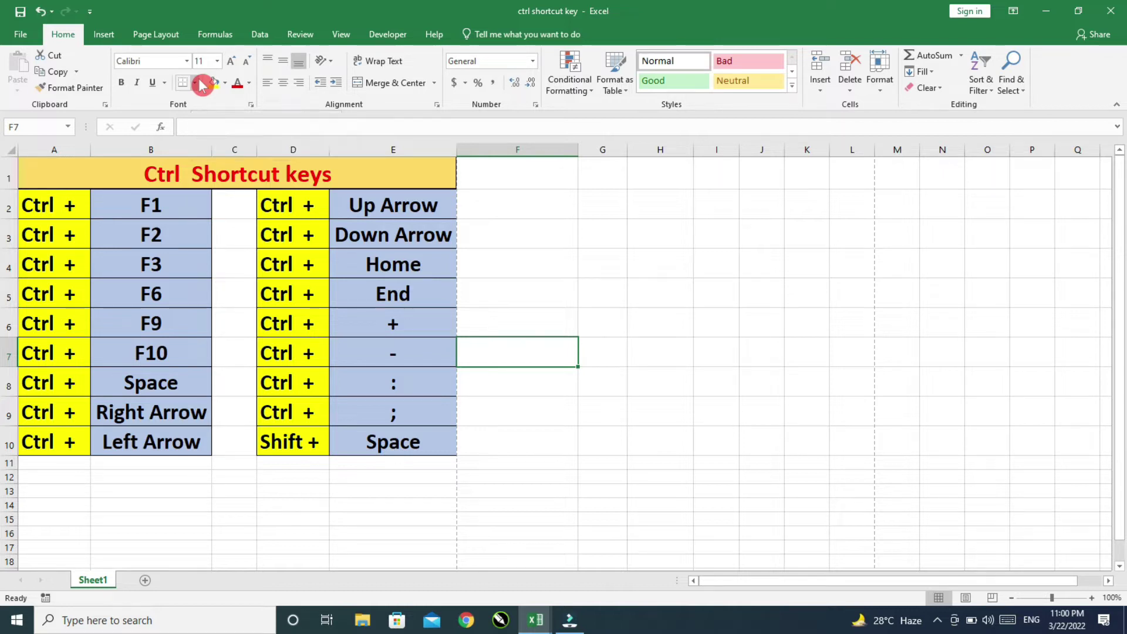
{"action": "key", "text": "ctrl+F2"}
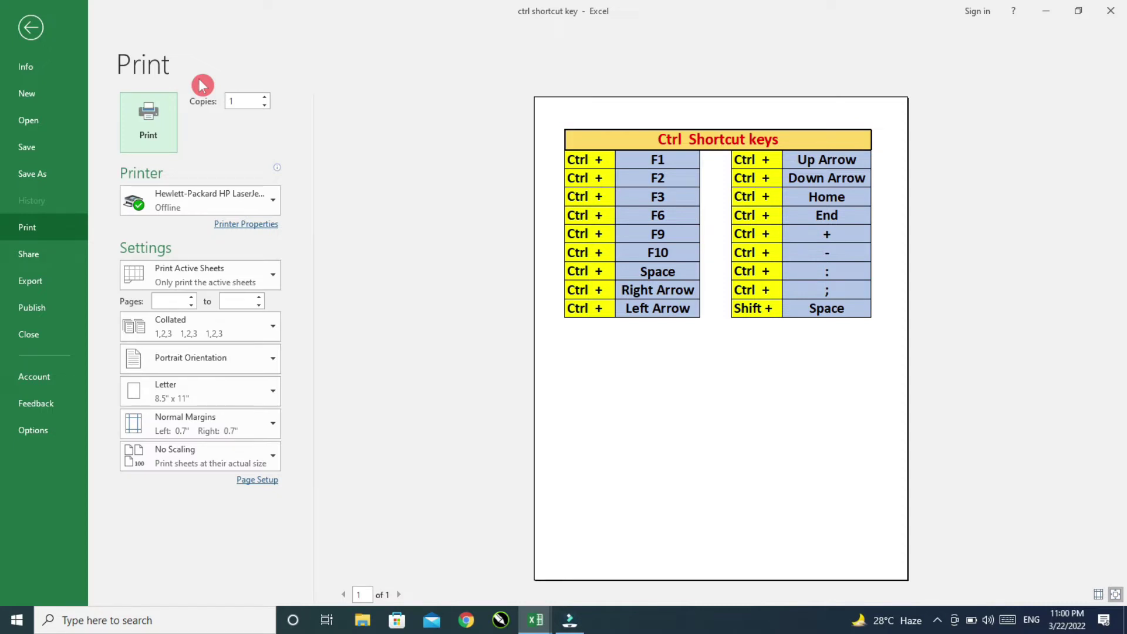
{"action": "left_click", "coordinate": [32, 28]}
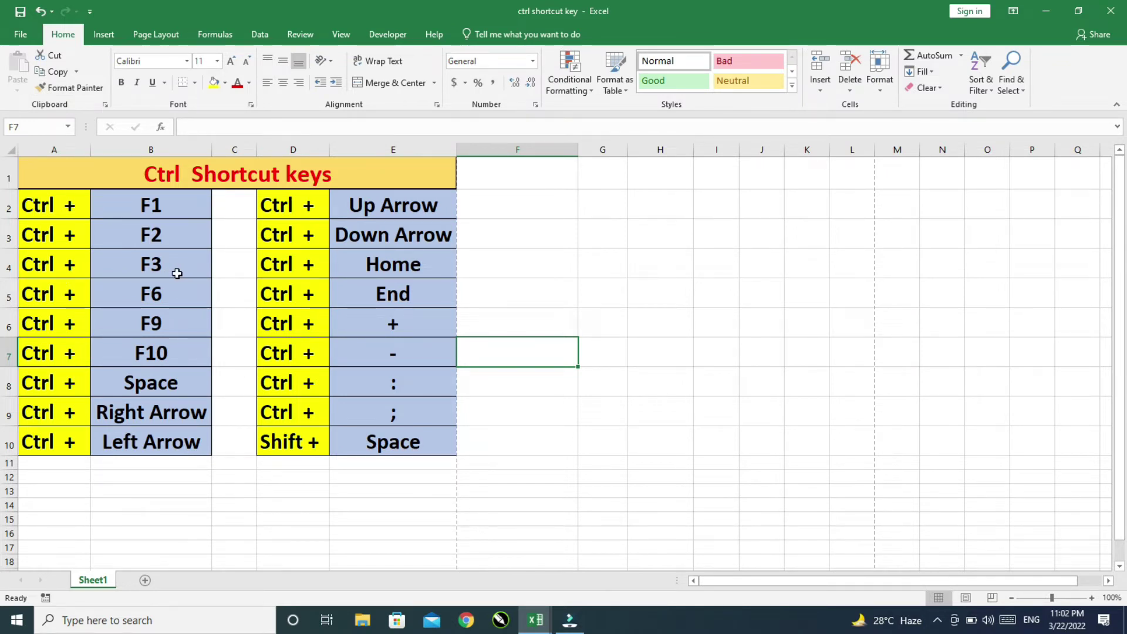
Check Name Manager with Ctrl+F3, find no defined names, close it, and show Formulas
{"action": "key", "text": "ctrl+F3"}
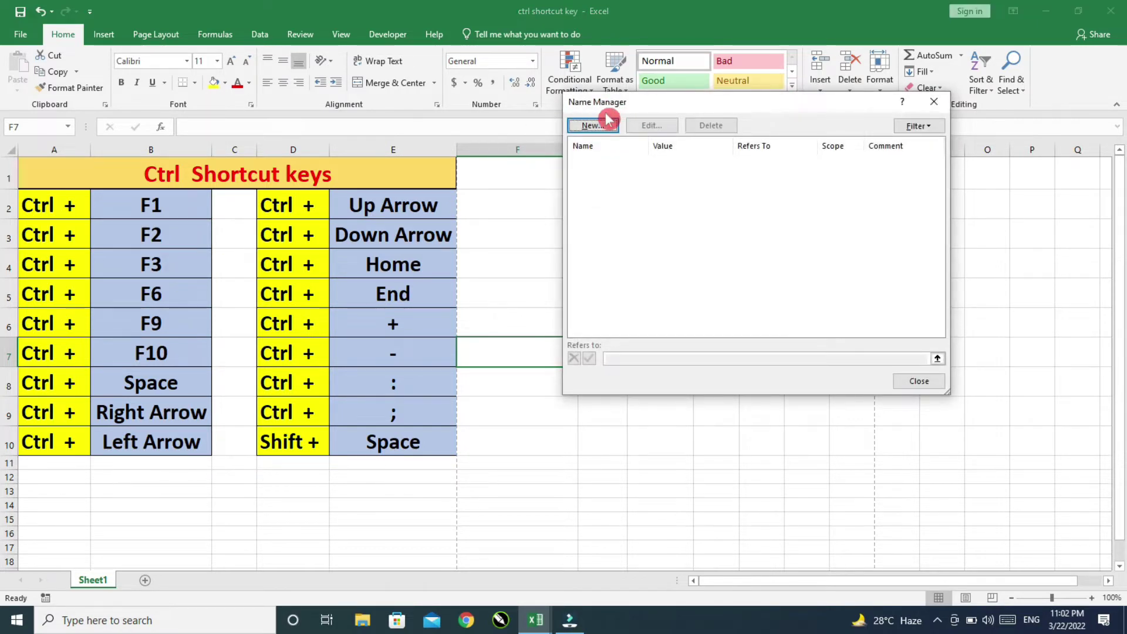
{"action": "left_click", "coordinate": [919, 381]}
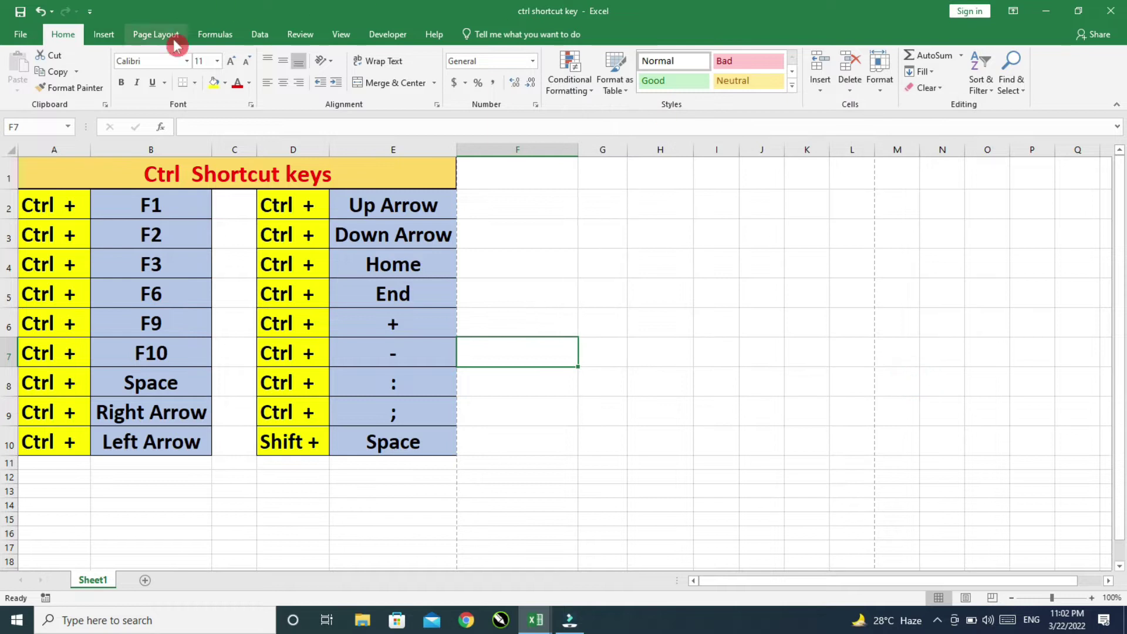
{"action": "left_click", "coordinate": [214, 34]}
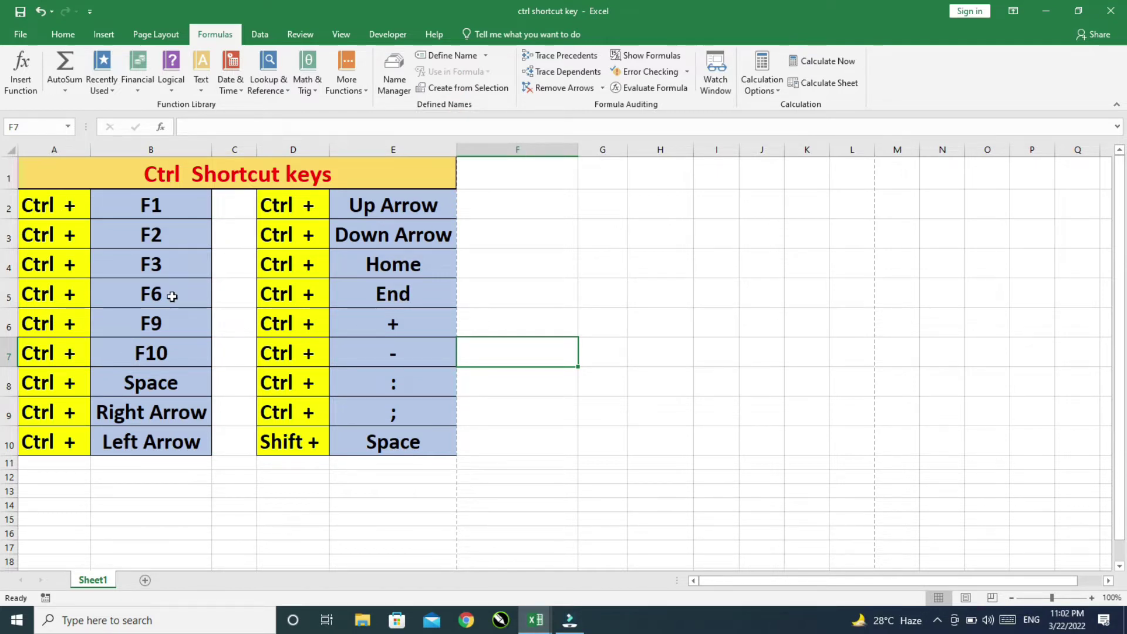
{"action": "left_click", "coordinate": [538, 272]}
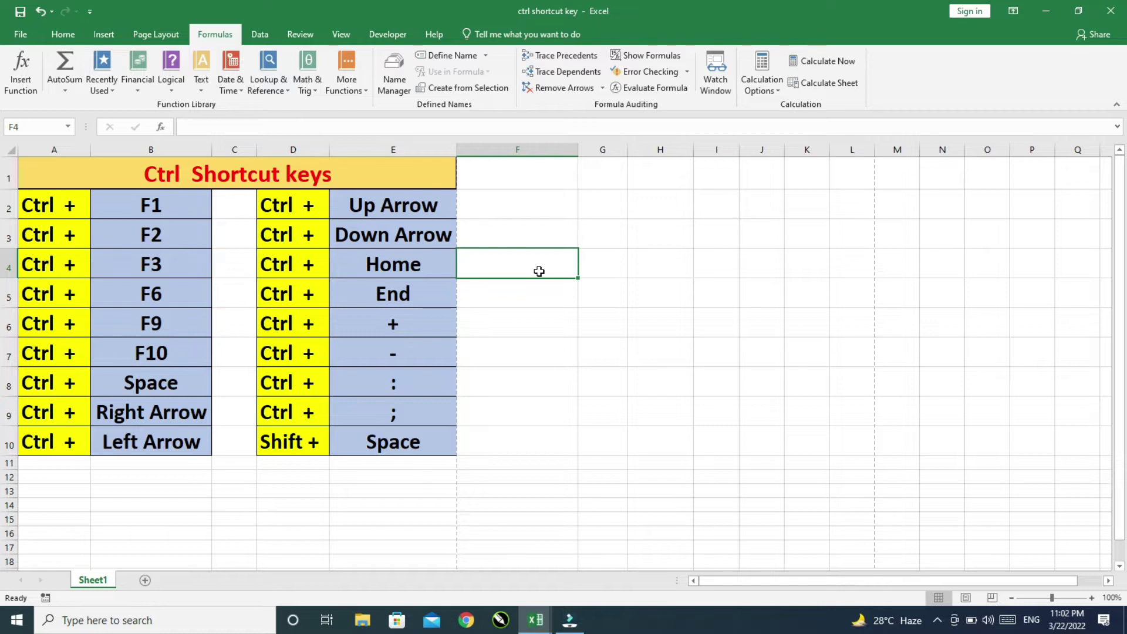
{"action": "key", "text": "ctrl+F6"}
{"action": "key", "text": "ctrl+F6"}
{"action": "key", "text": "ctrl+F6"}
{"action": "key", "text": "ctrl+F6"}
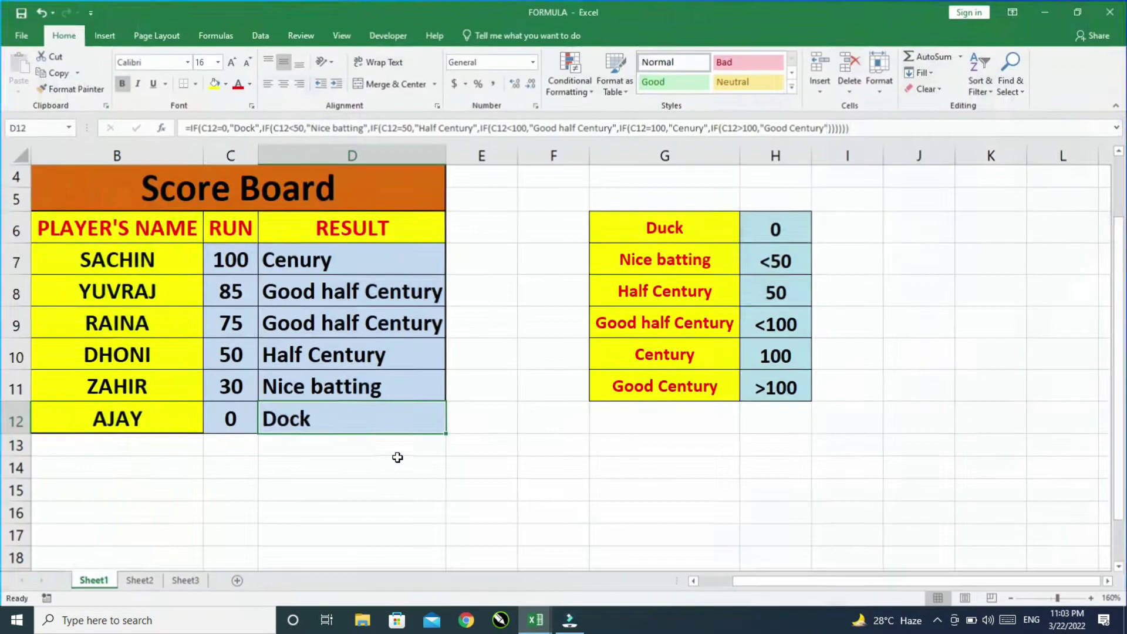
{"action": "key", "text": "alt+Tab"}
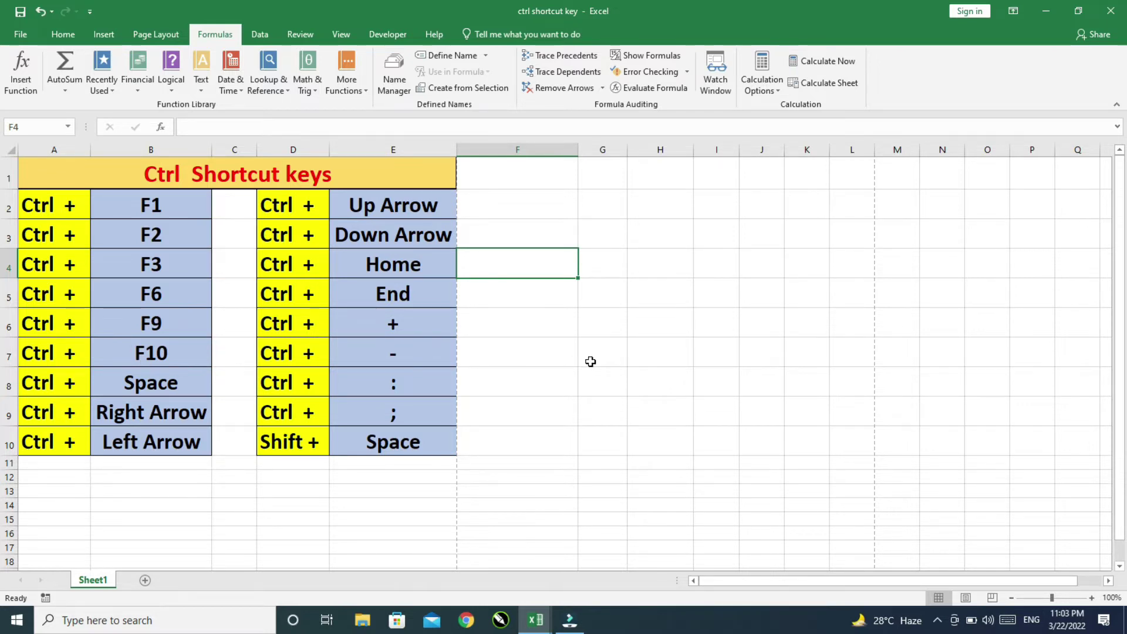
{"action": "key", "text": "ctrl+F10"}
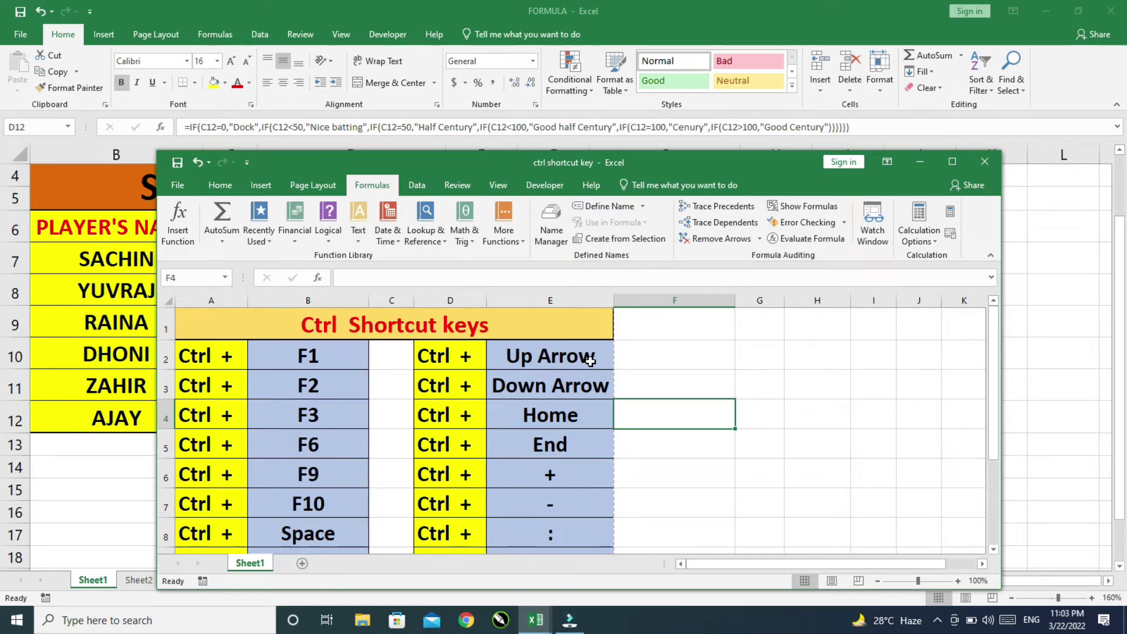
{"action": "key", "text": "ctrl+F10"}
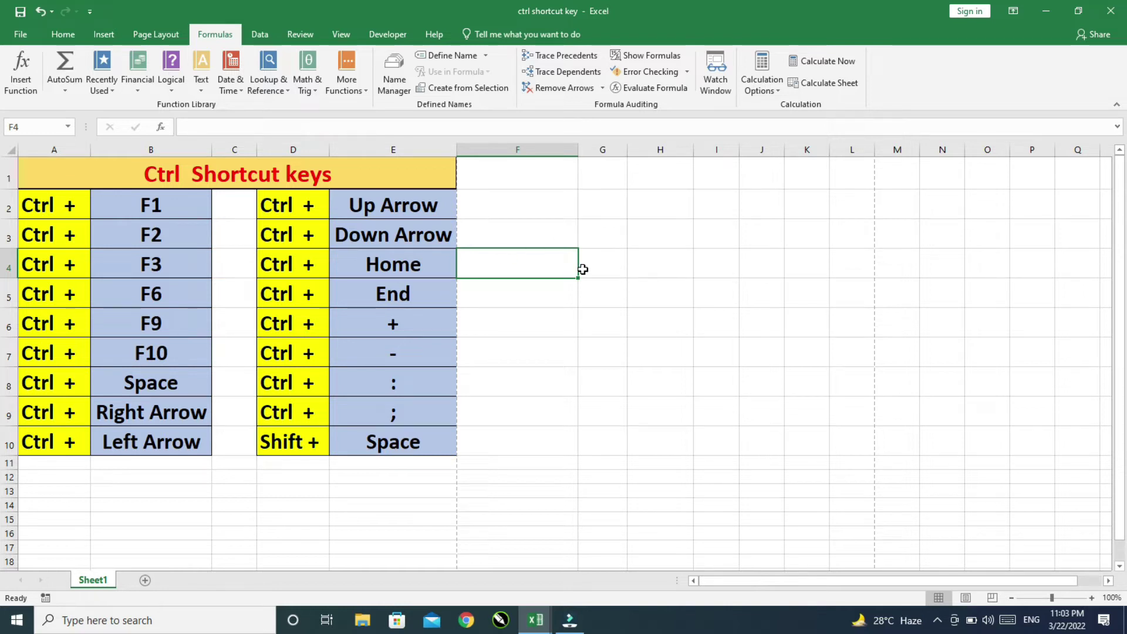
{"action": "left_click", "coordinate": [606, 265]}
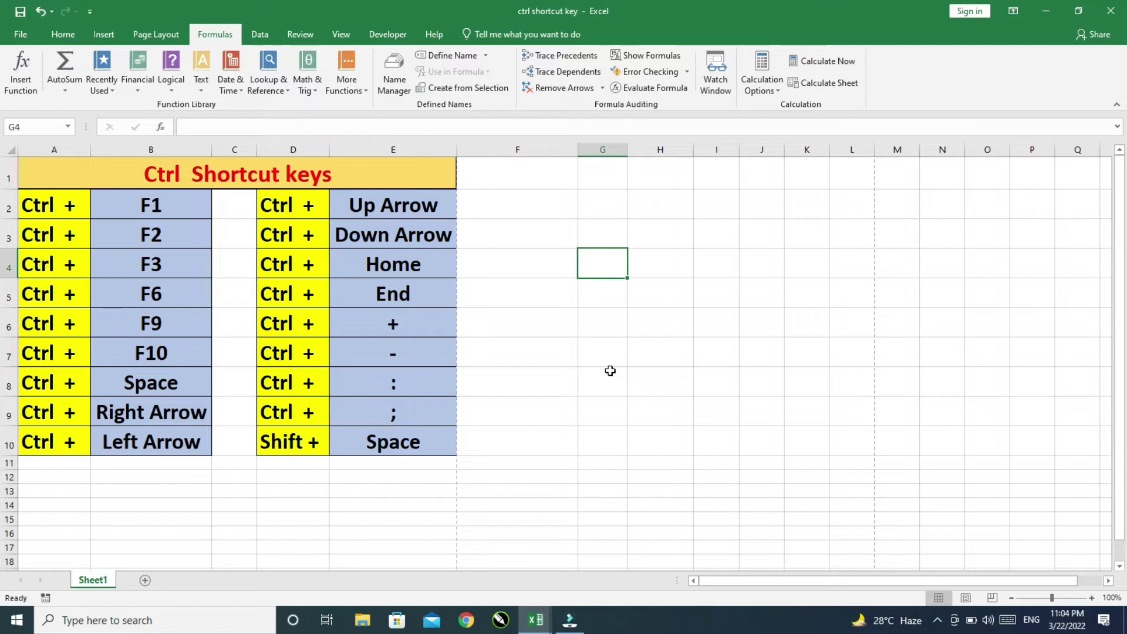
{"action": "key", "text": "ctrl+space"}
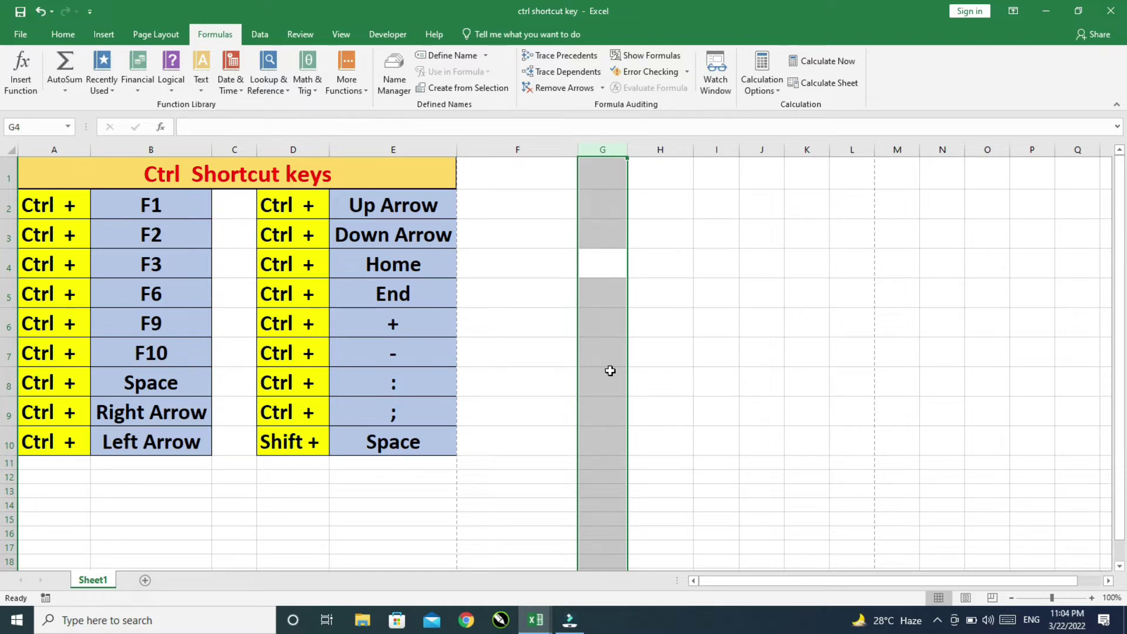
{"action": "left_click", "coordinate": [605, 267]}
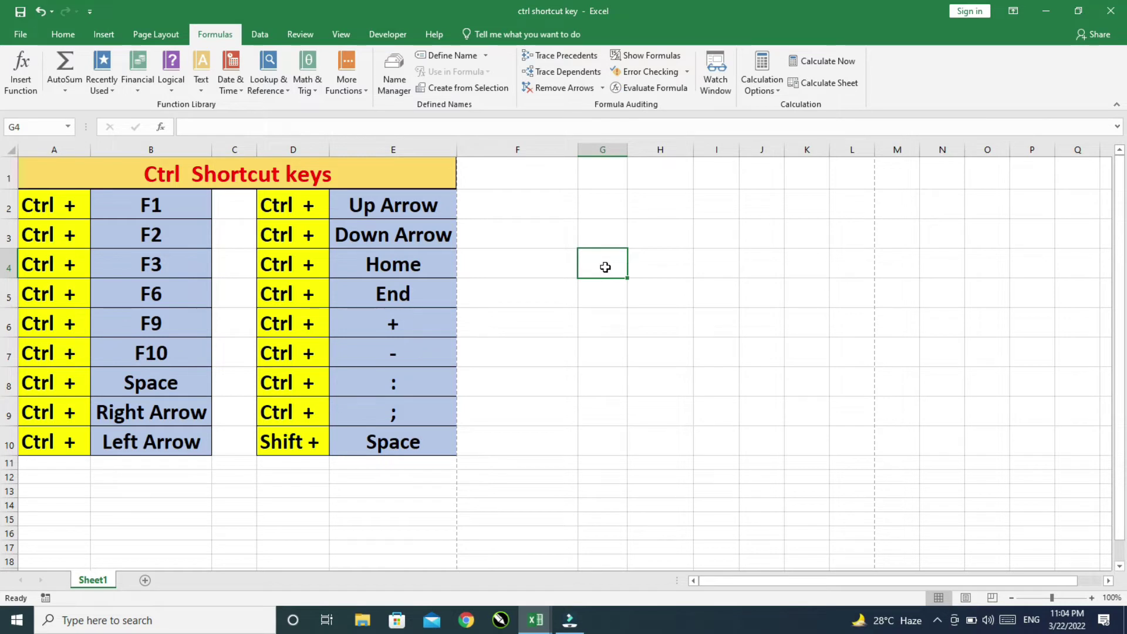
{"action": "key", "text": "shift+space"}
{"action": "left_click", "coordinate": [614, 297]}
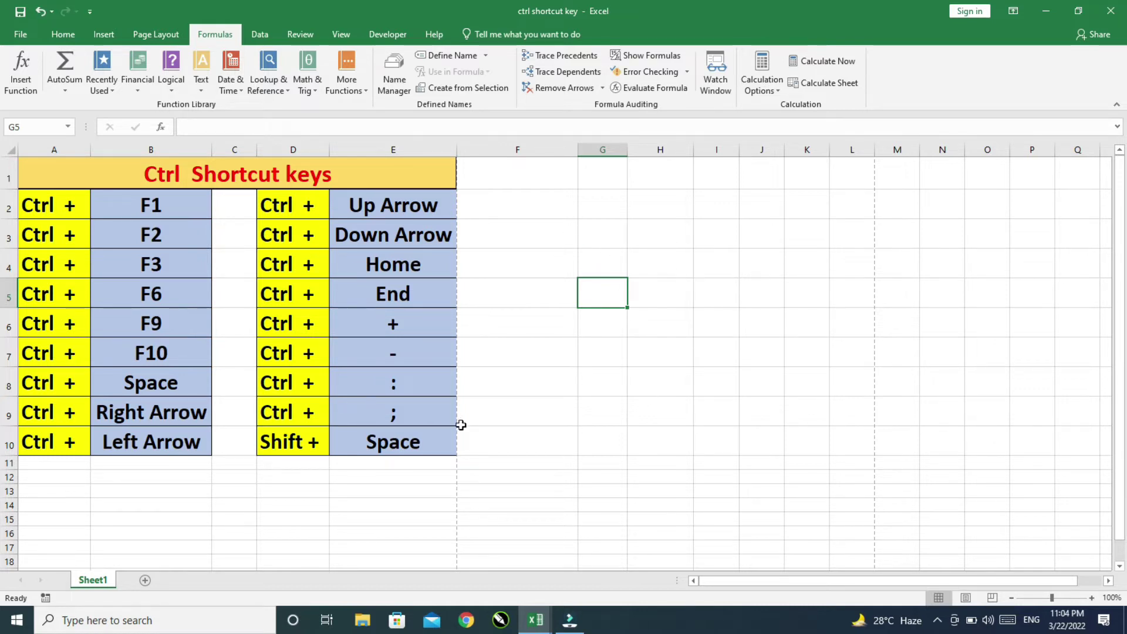
{"action": "left_click", "coordinate": [585, 261]}
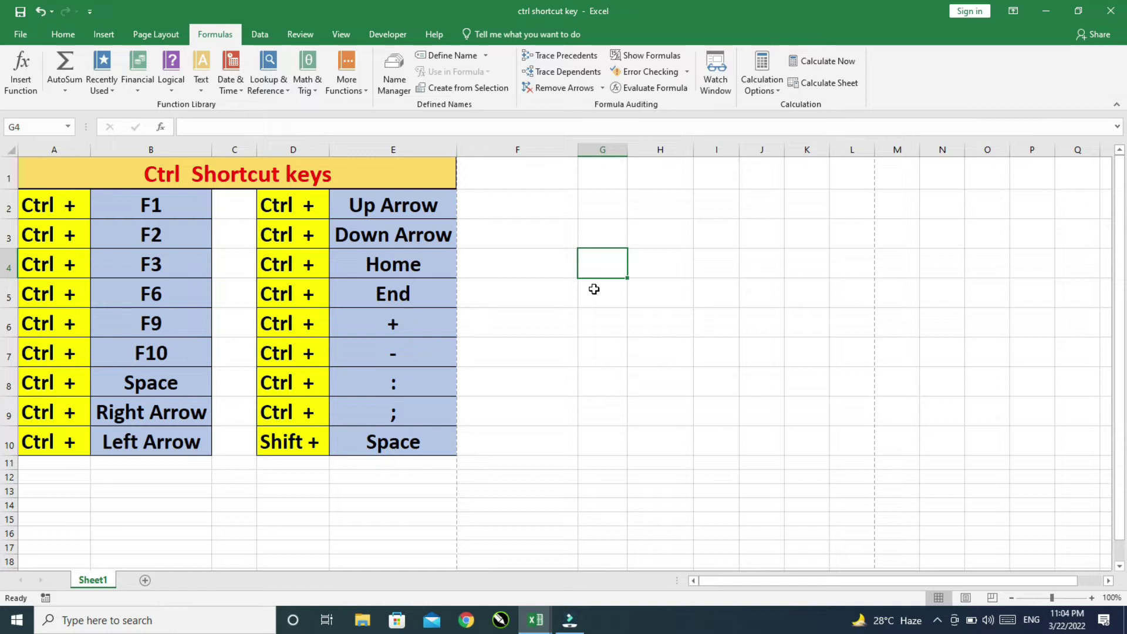
{"action": "key", "text": "ctrl+Down"}
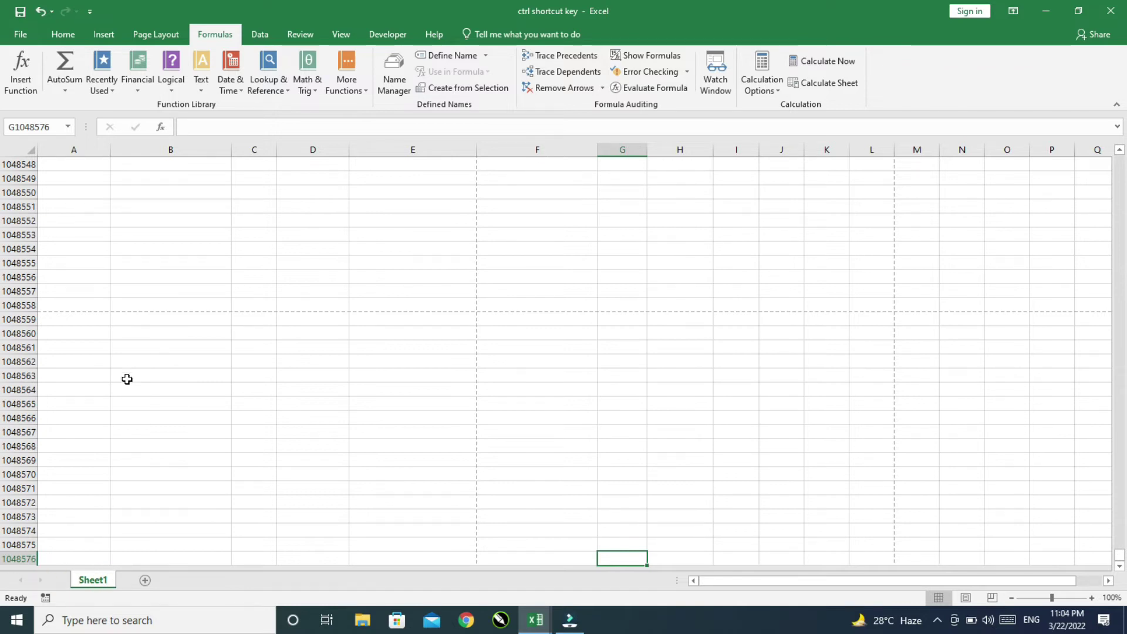
{"action": "left_click", "coordinate": [15, 580]}
{"action": "key", "text": "ctrl+Up"}
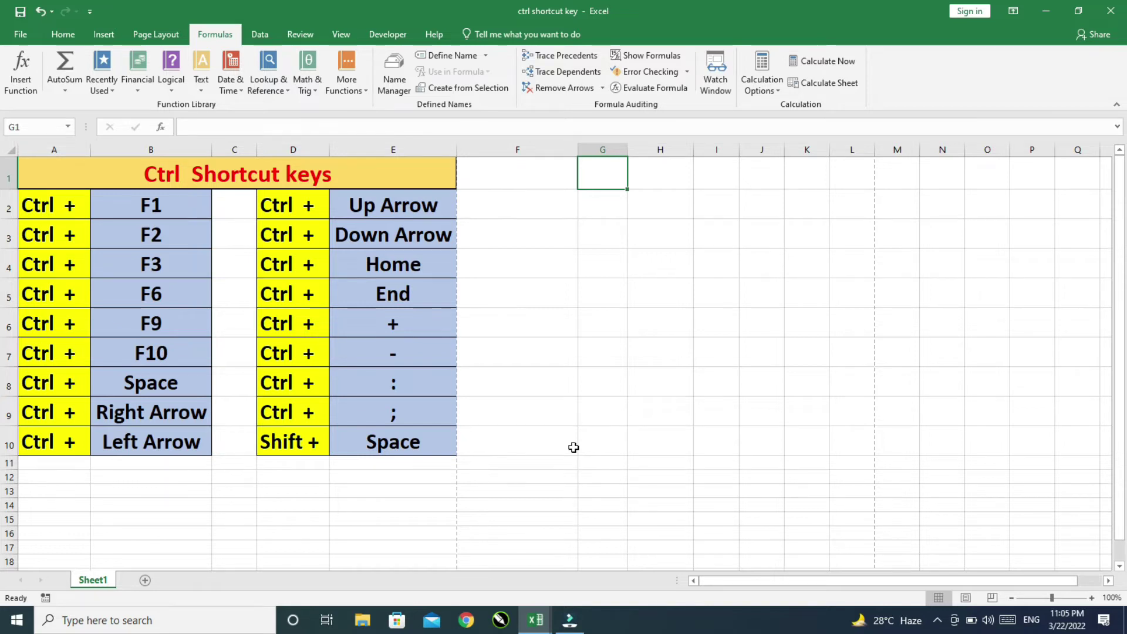
Jump to the last column of row 1 and back to A1, then select G4
{"action": "key", "text": "ctrl+Right"}
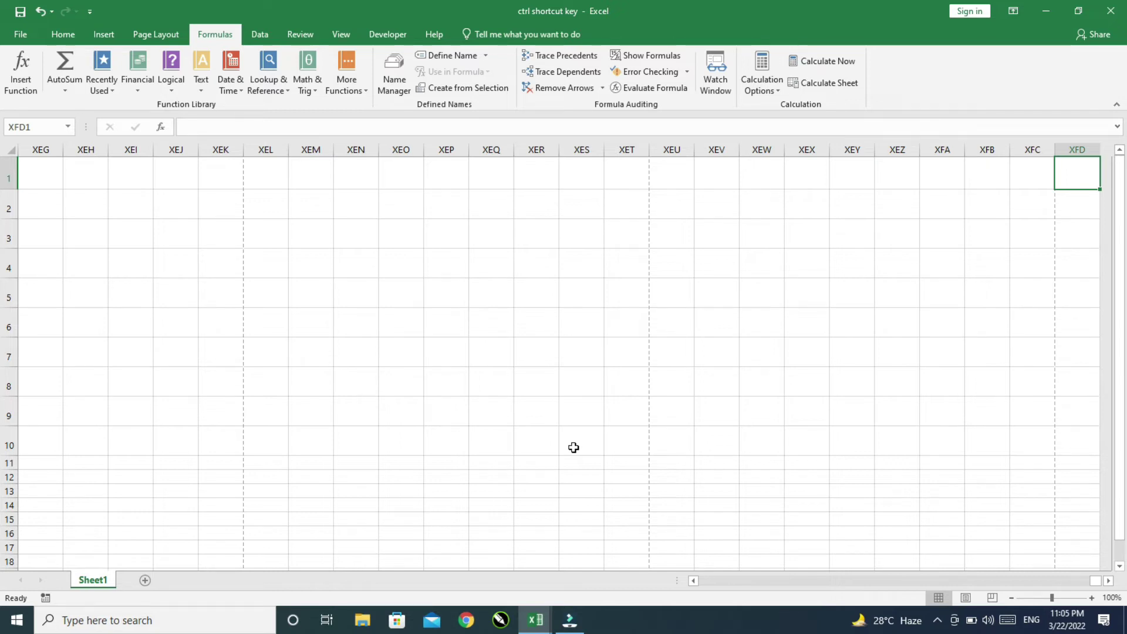
{"action": "key", "text": "ctrl+Left"}
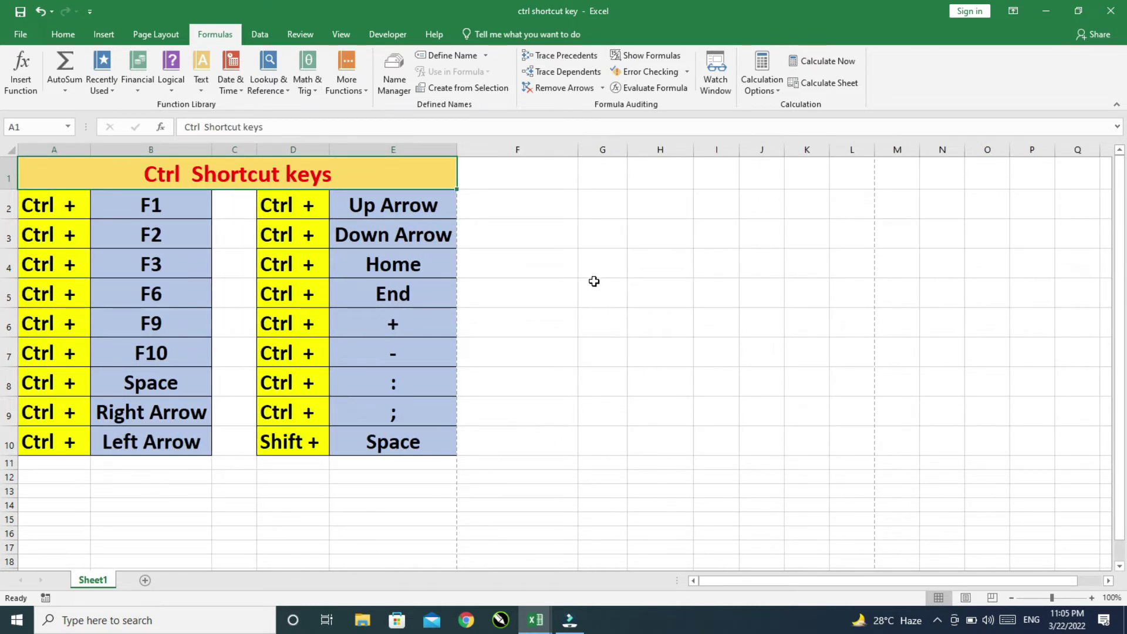
{"action": "left_click", "coordinate": [603, 265]}
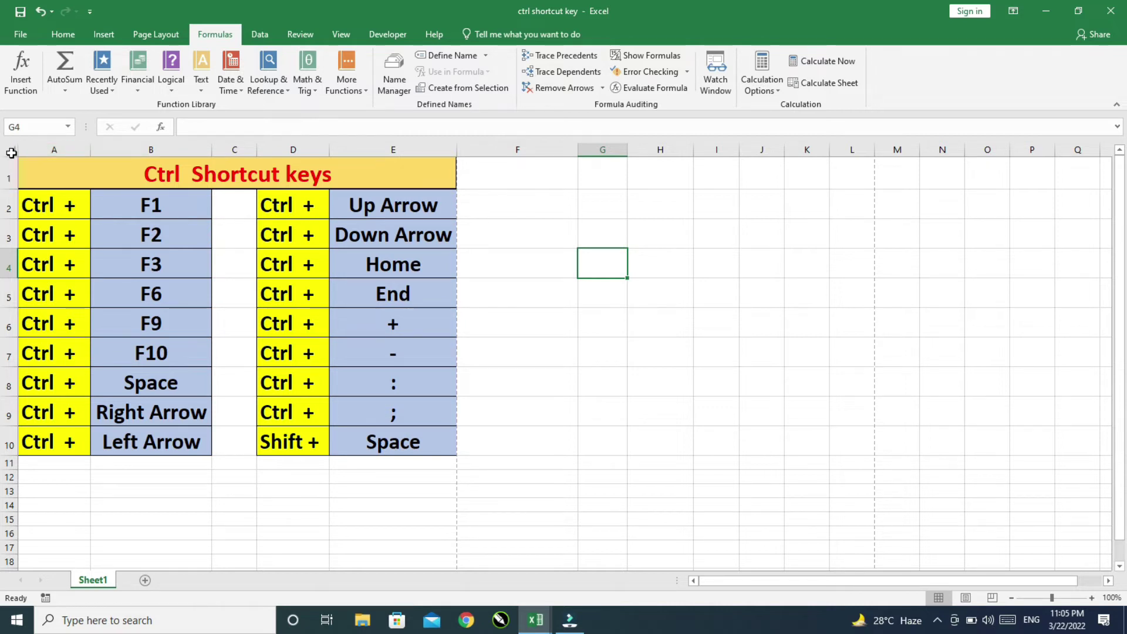
Select the entire worksheet with the Select All corner, then return to cell G3
{"action": "left_click", "coordinate": [11, 153]}
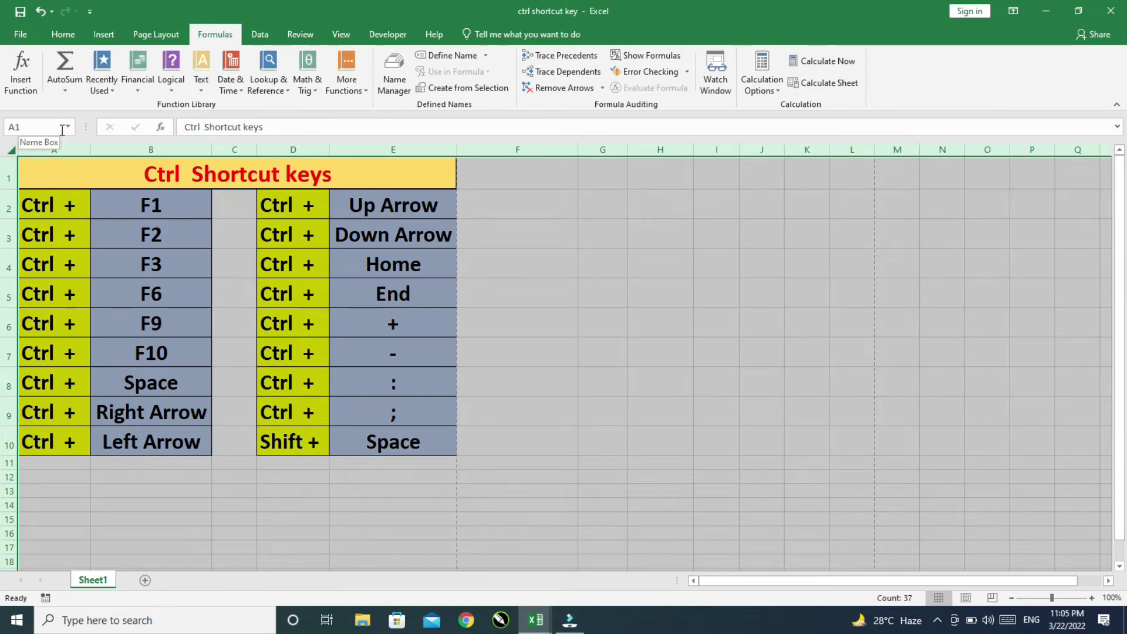
{"action": "left_click_drag", "start_coordinate": [76, 124], "coordinate": [177, 127]}
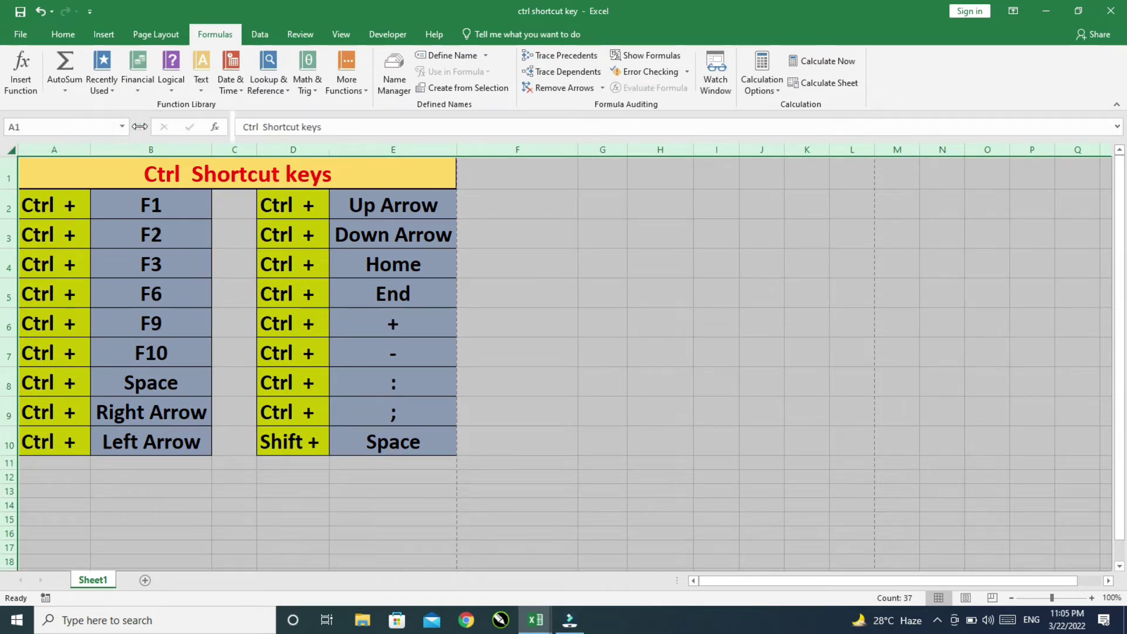
{"action": "left_click", "coordinate": [11, 149]}
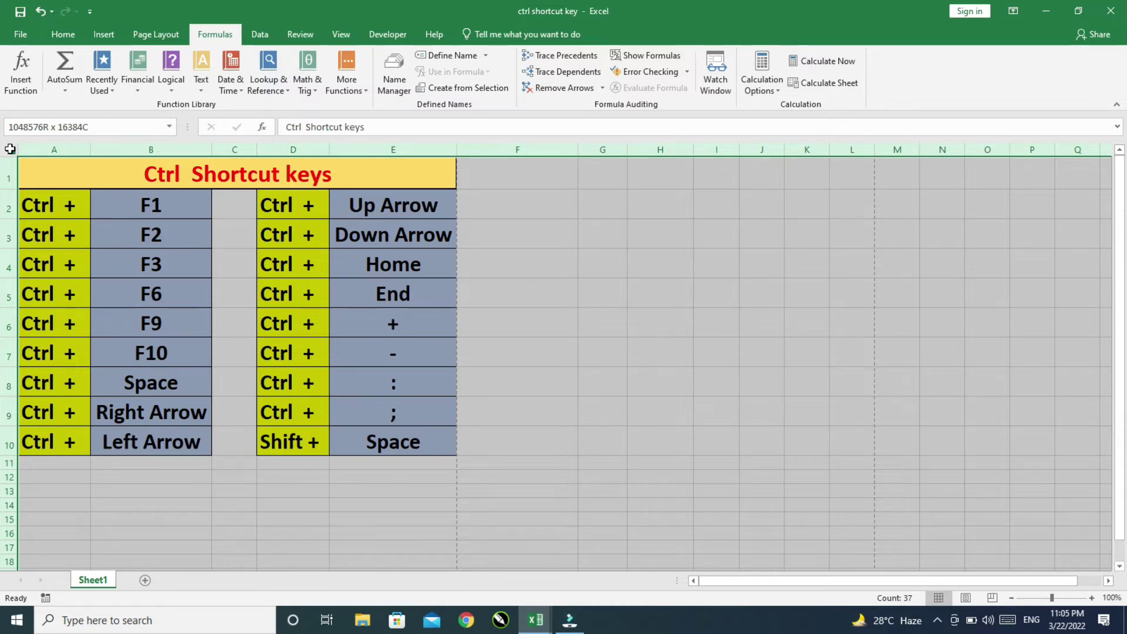
{"action": "left_click", "coordinate": [9, 150]}
{"action": "left_click", "coordinate": [597, 245]}
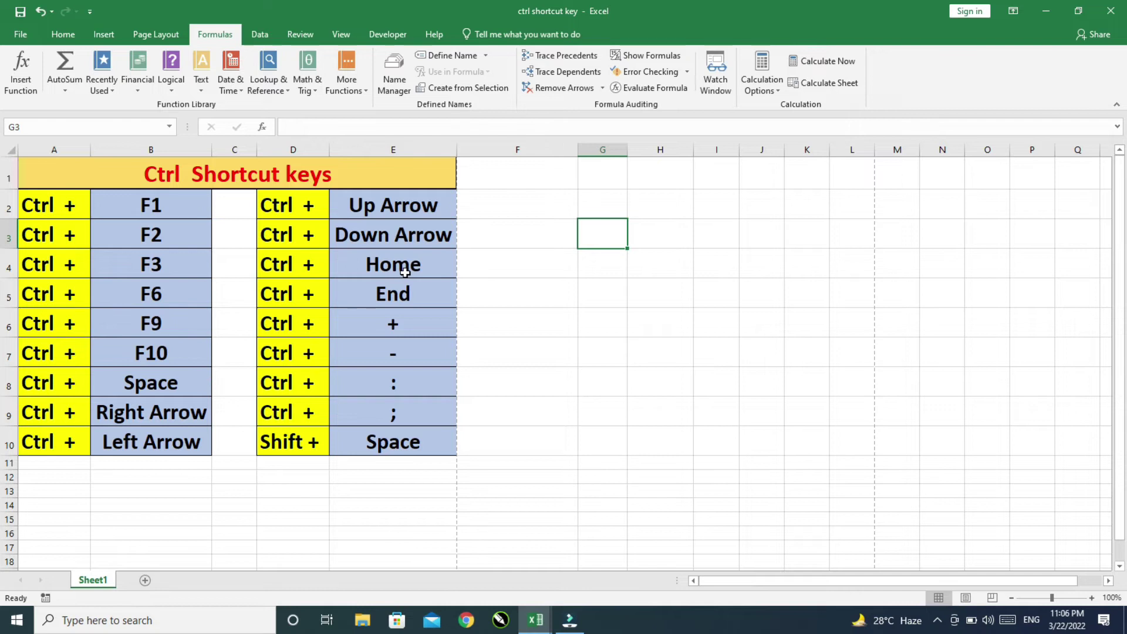
{"action": "left_click", "coordinate": [803, 383]}
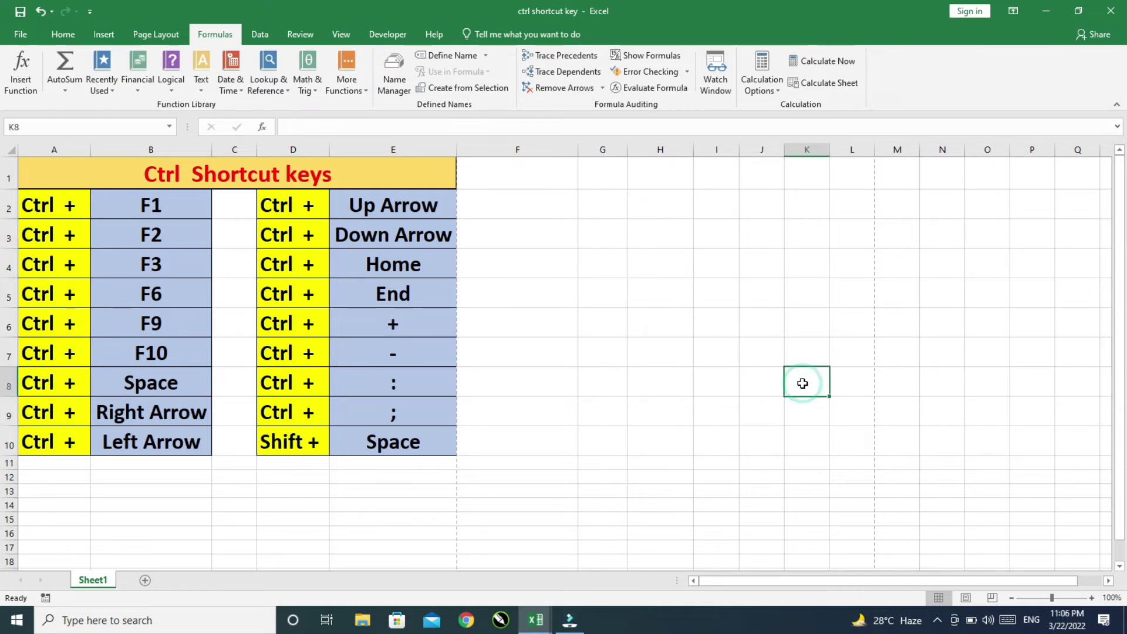
{"action": "scroll", "coordinate": [801, 383], "scroll_direction": "down", "scroll_amount": 3}
{"action": "scroll", "coordinate": [802, 382], "scroll_direction": "up", "scroll_amount": 3}
{"action": "scroll", "coordinate": [806, 408], "scroll_direction": "down", "scroll_amount": 1}
{"action": "left_click", "coordinate": [1025, 489]}
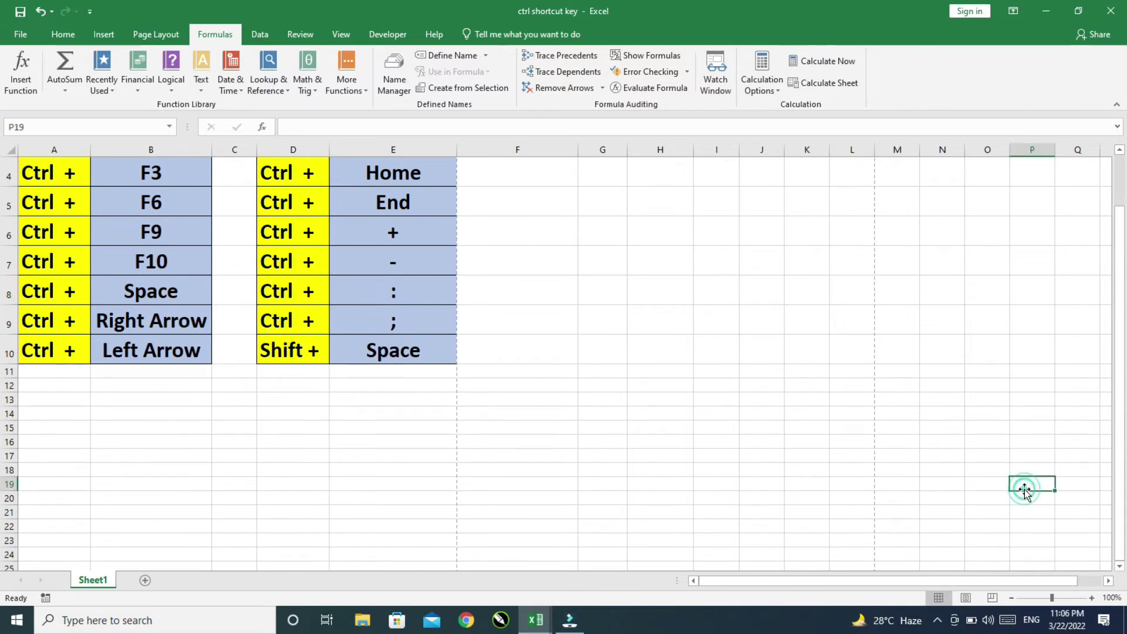
{"action": "scroll", "coordinate": [466, 385], "scroll_direction": "up", "scroll_amount": 1}
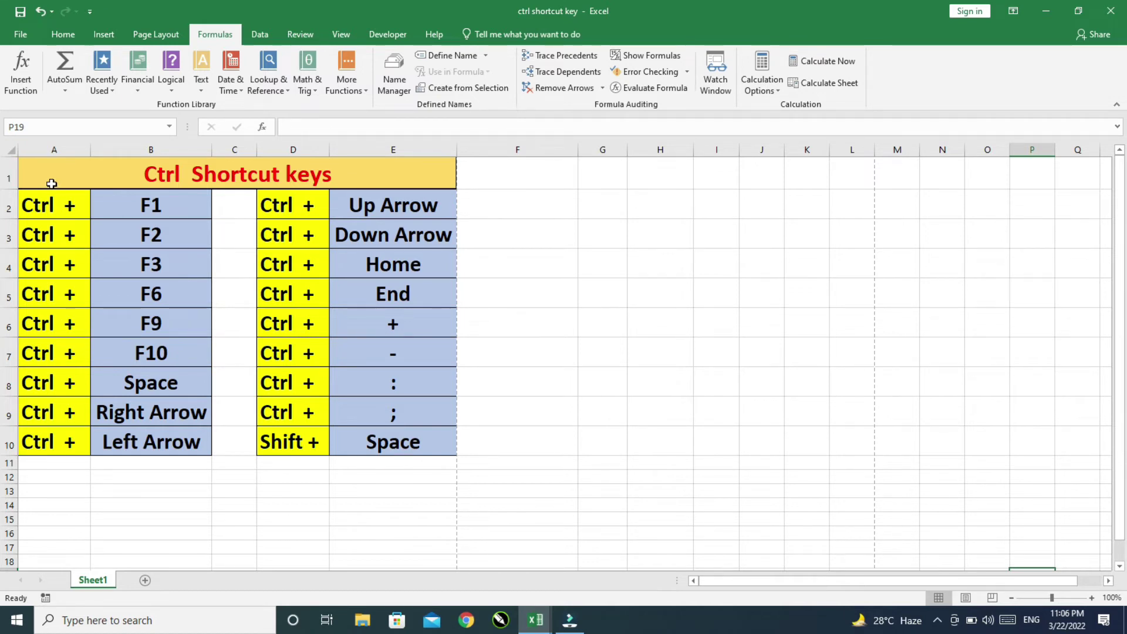
{"action": "scroll", "coordinate": [992, 464], "scroll_direction": "down", "scroll_amount": 6}
{"action": "scroll", "coordinate": [1021, 463], "scroll_direction": "down", "scroll_amount": 3}
{"action": "left_click", "coordinate": [1021, 462]}
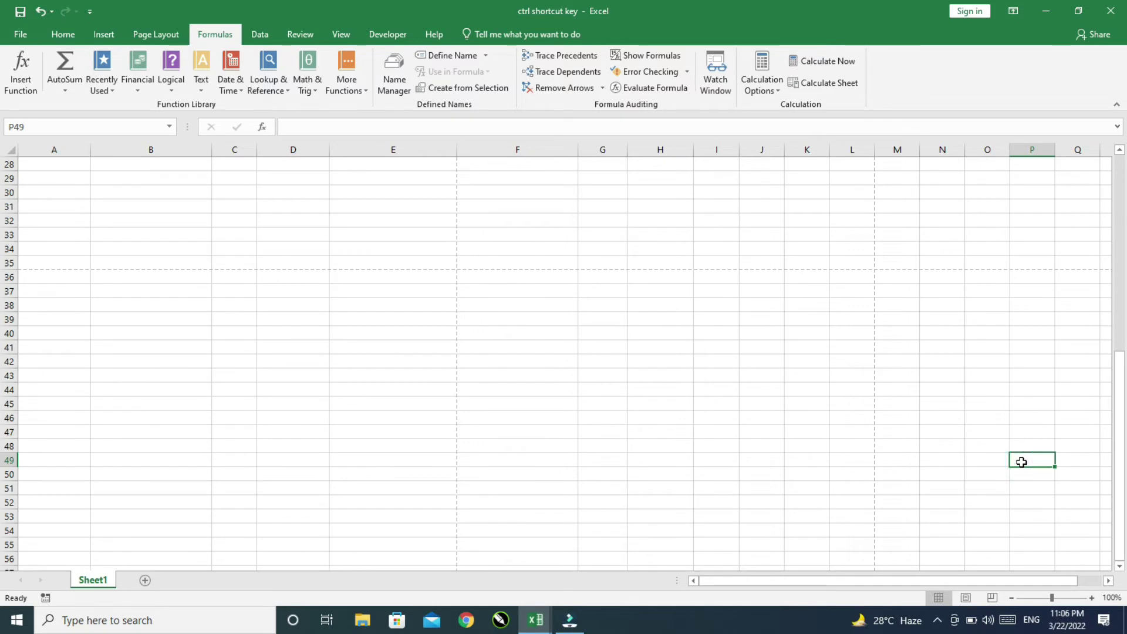
{"action": "key", "text": "ctrl+Home"}
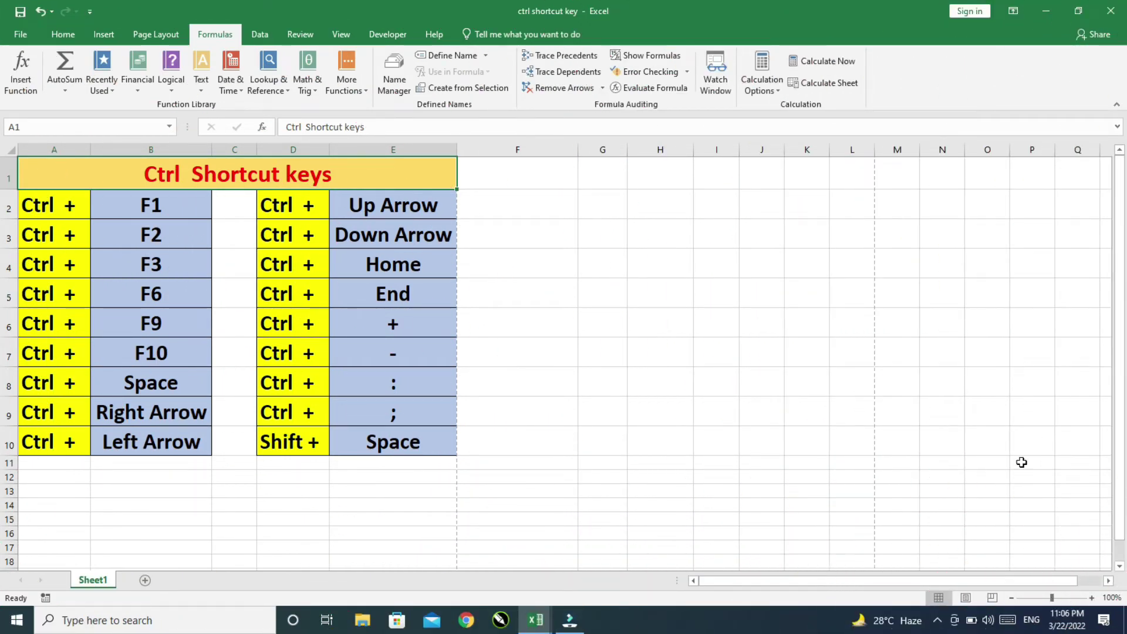
Select B3 and jump to the last used cell with Ctrl+End
{"action": "left_click", "coordinate": [121, 231]}
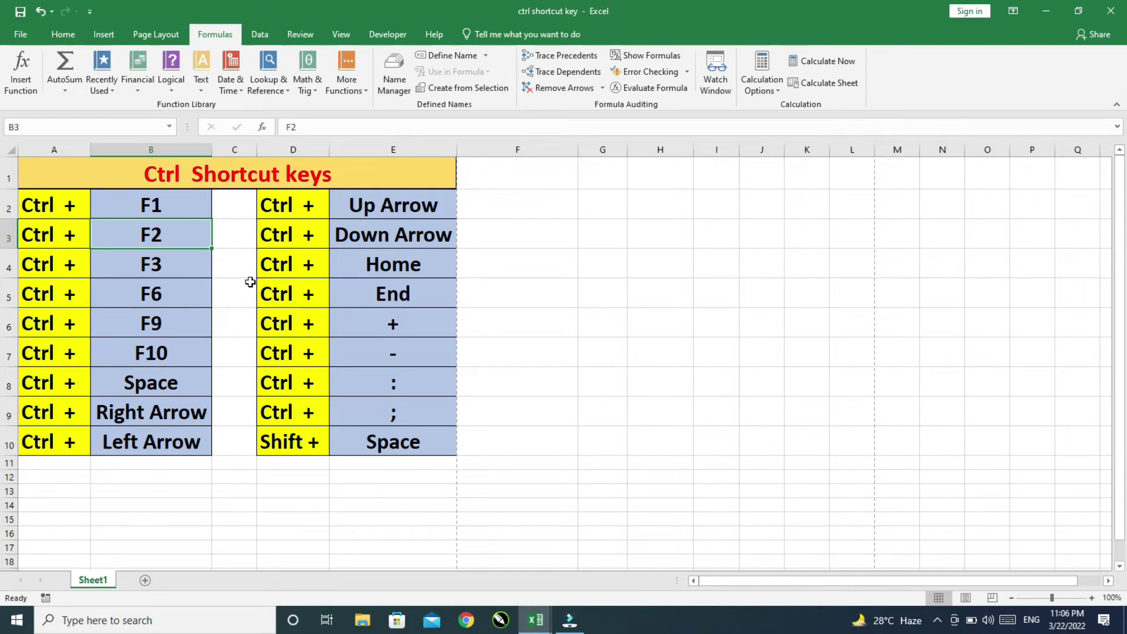
{"action": "key", "text": "ctrl+End"}
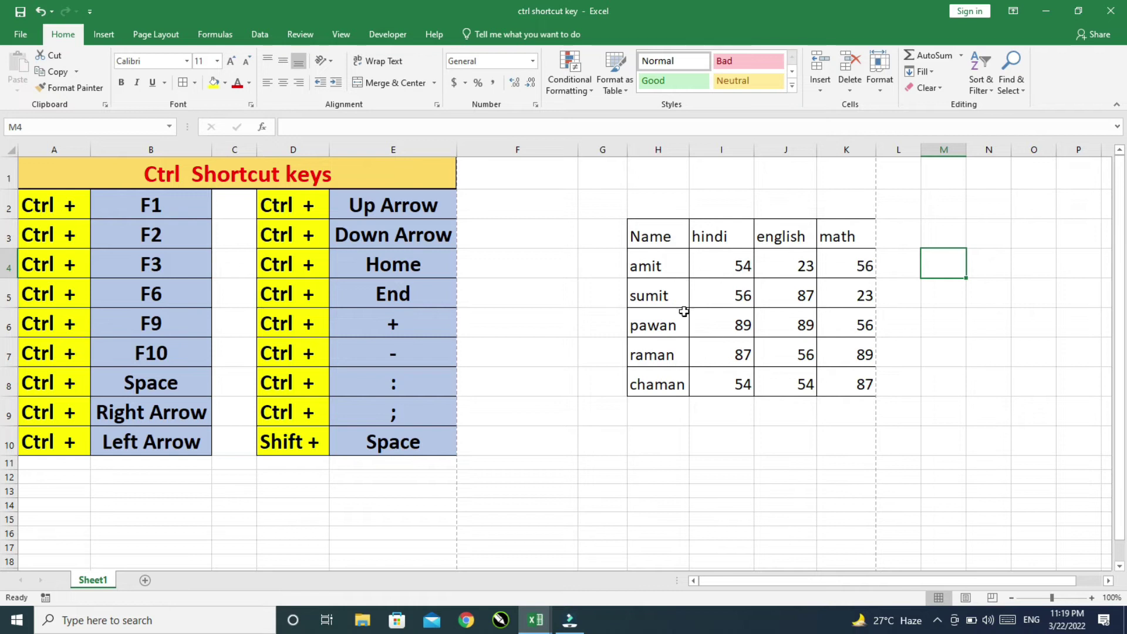
From I5, insert an entire blank row above sumit's marks using Ctrl+plus
{"action": "left_click", "coordinate": [728, 294]}
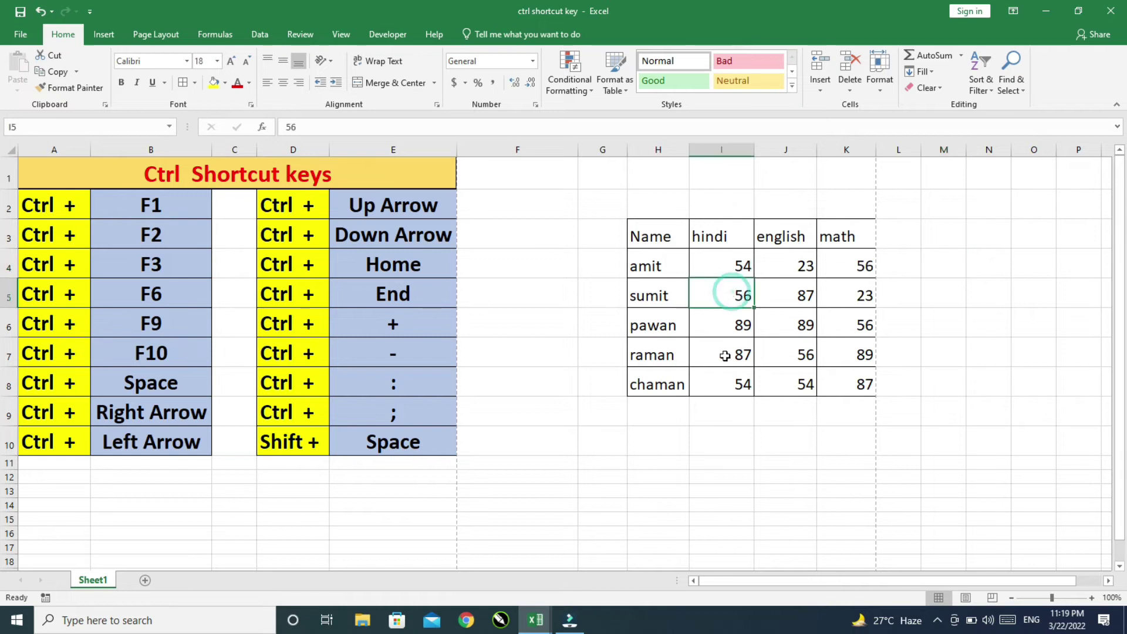
{"action": "left_click", "coordinate": [772, 298]}
{"action": "left_click", "coordinate": [713, 294]}
{"action": "key", "text": "ctrl+plus"}
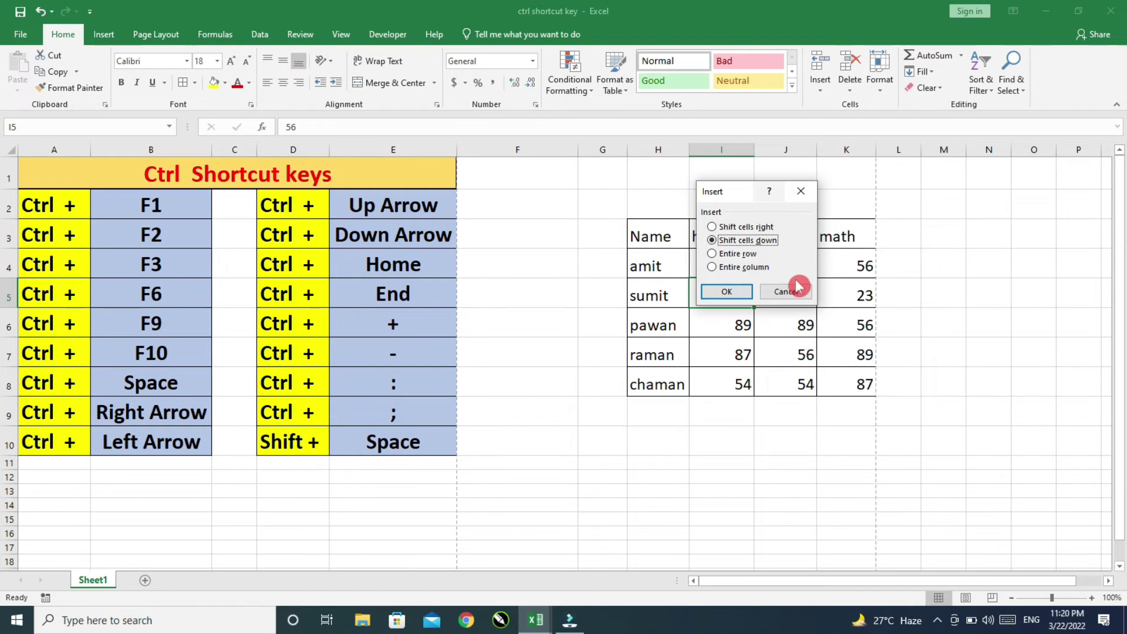
{"action": "left_click_drag", "start_coordinate": [753, 198], "coordinate": [864, 178]}
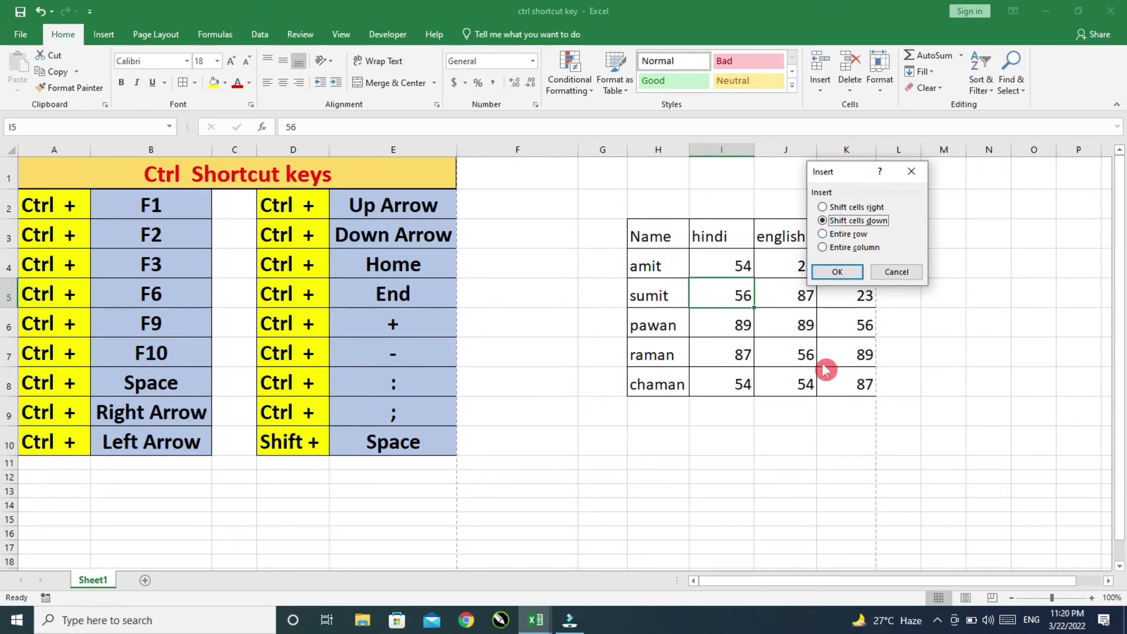
{"action": "key", "text": "Down"}
{"action": "key", "text": "Return"}
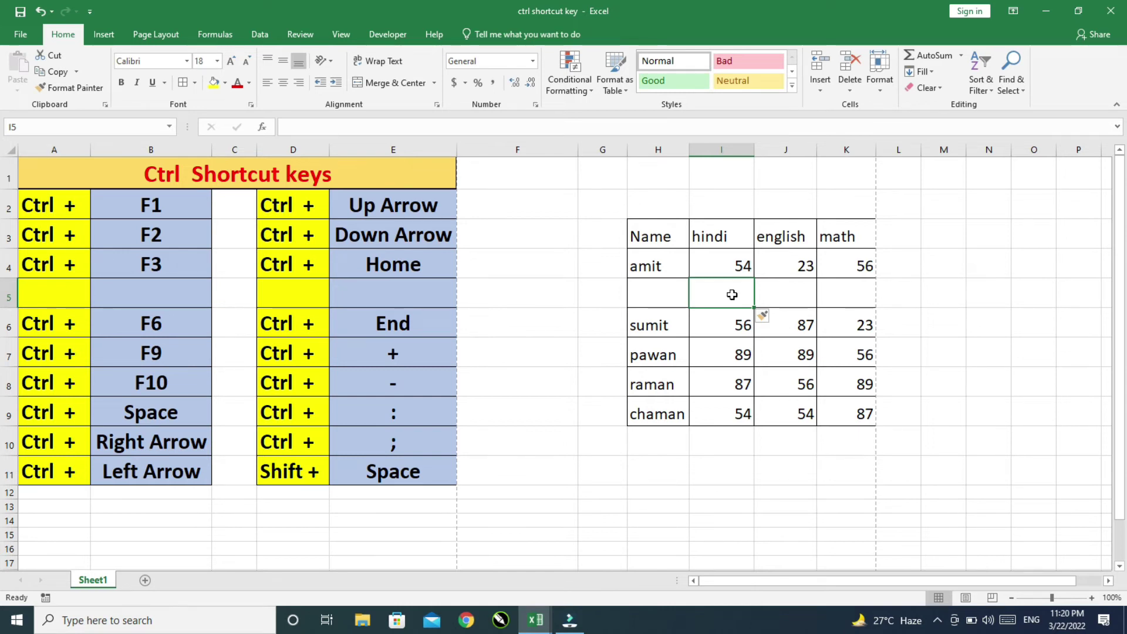
{"action": "key", "text": "ctrl+plus"}
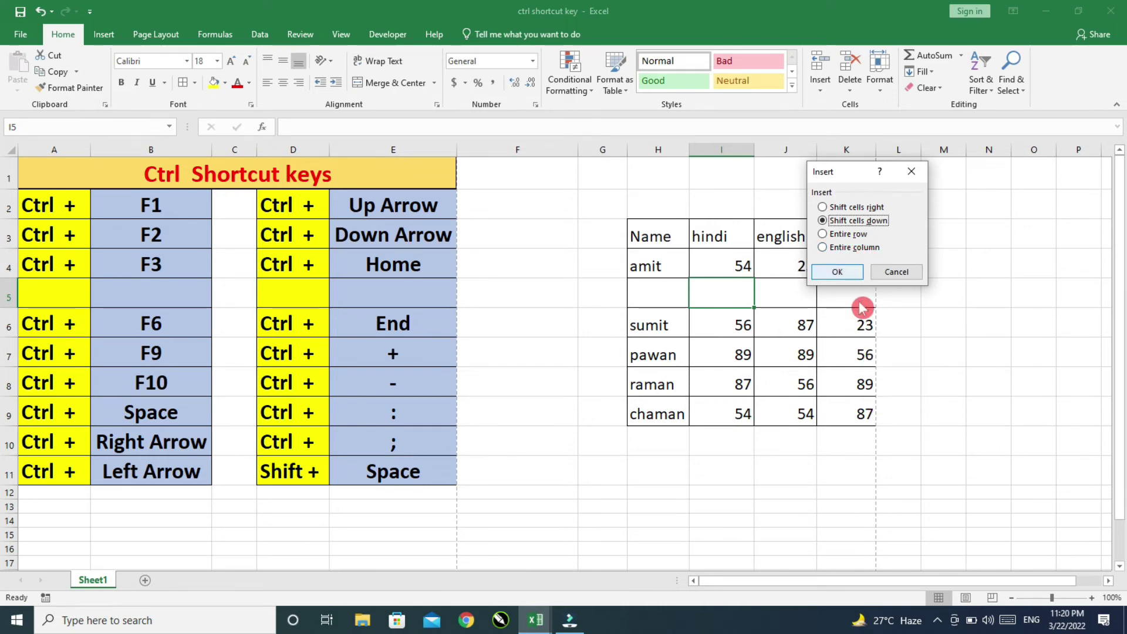
Insert an entire blank column I between the Name and hindi columns
{"action": "key", "text": "c"}
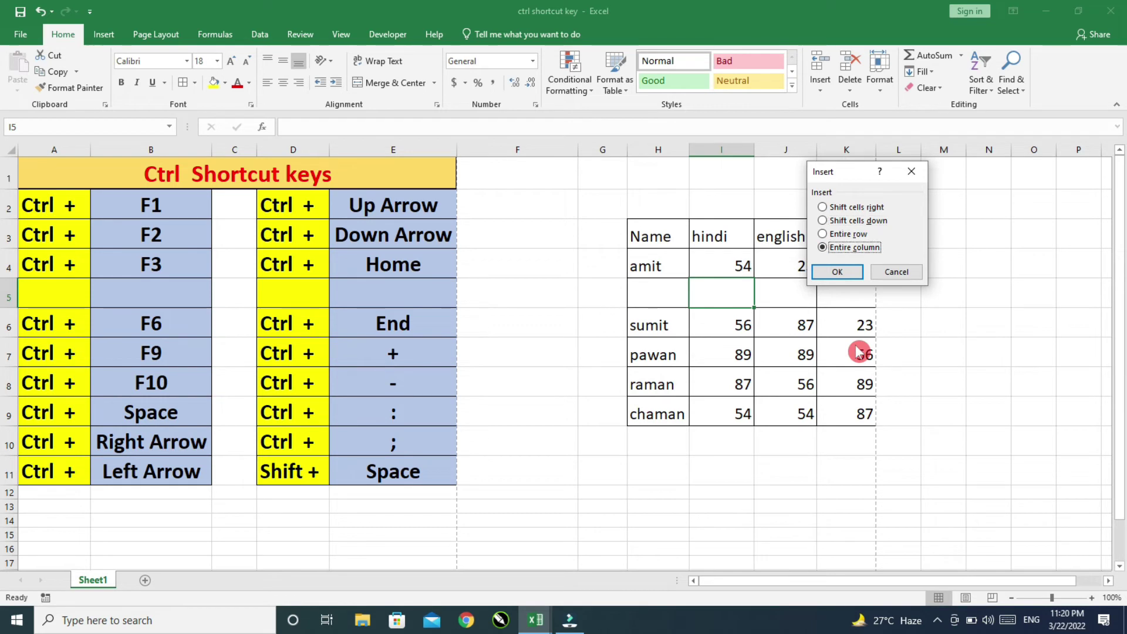
{"action": "key", "text": "Return"}
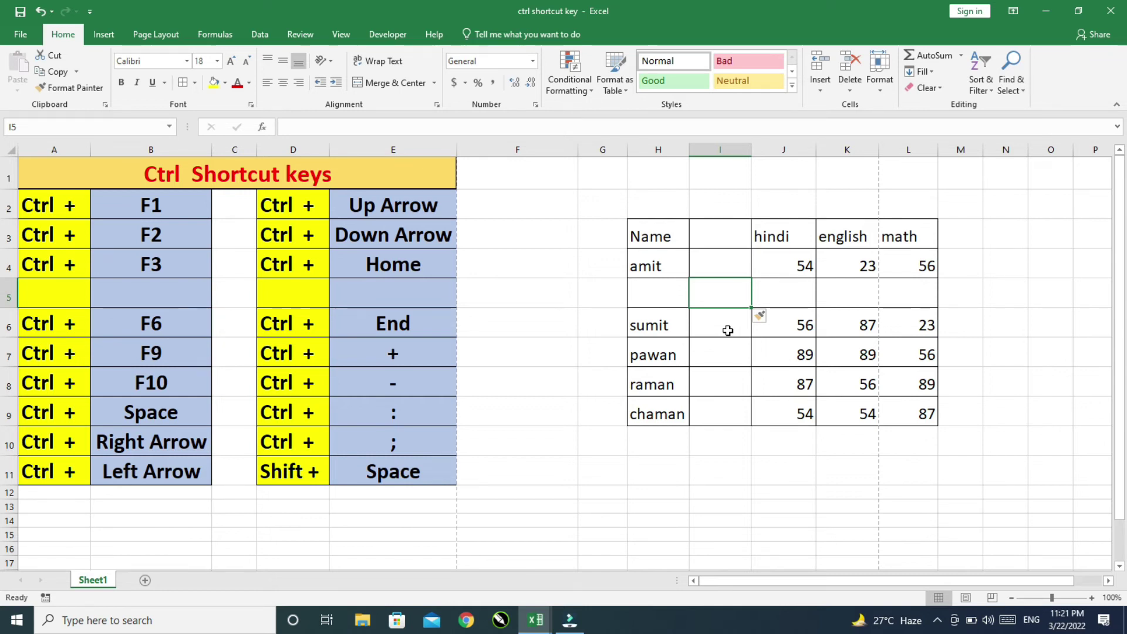
{"action": "key", "text": "ctrl+minus"}
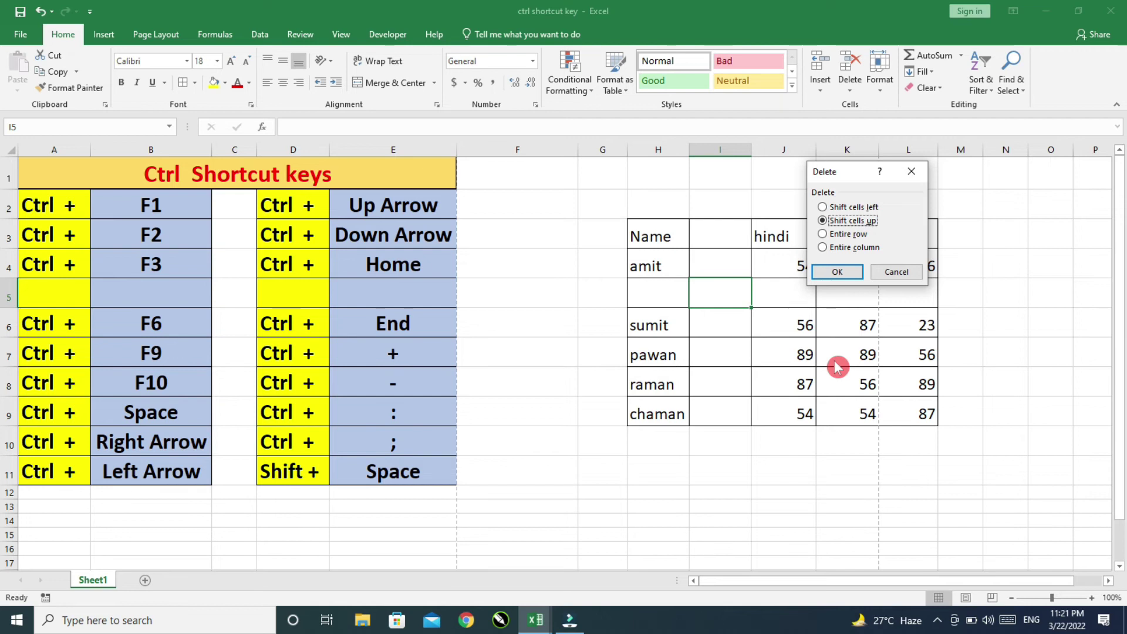
Delete the empty row 5 and empty column I with Ctrl+minus
{"action": "key", "text": "Down"}
{"action": "key", "text": "Return"}
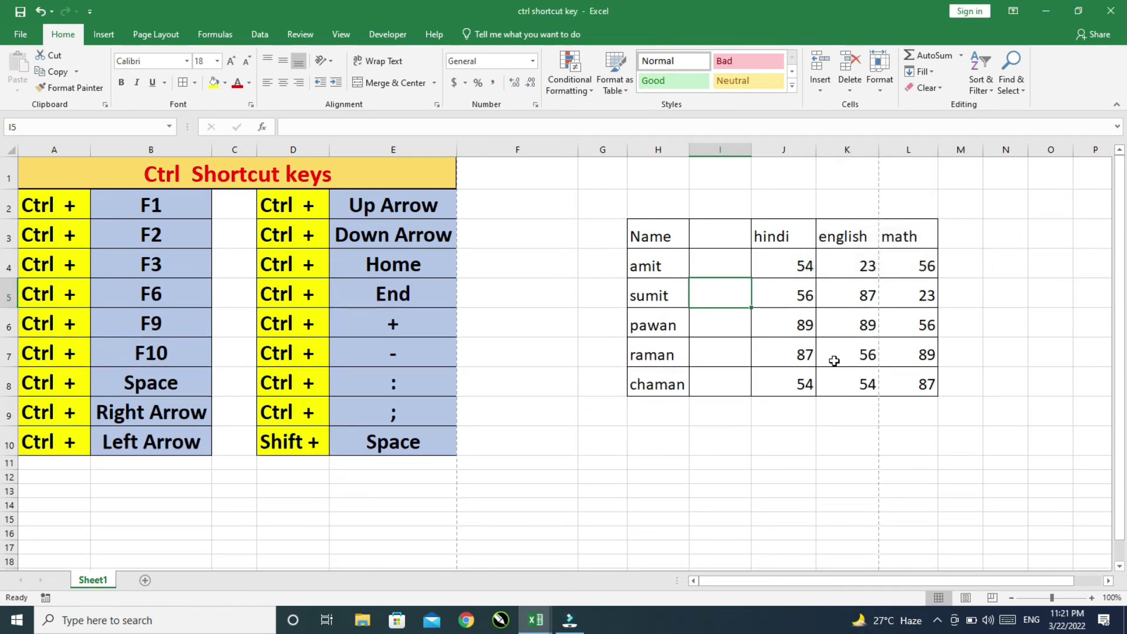
{"action": "key", "text": "ctrl+minus"}
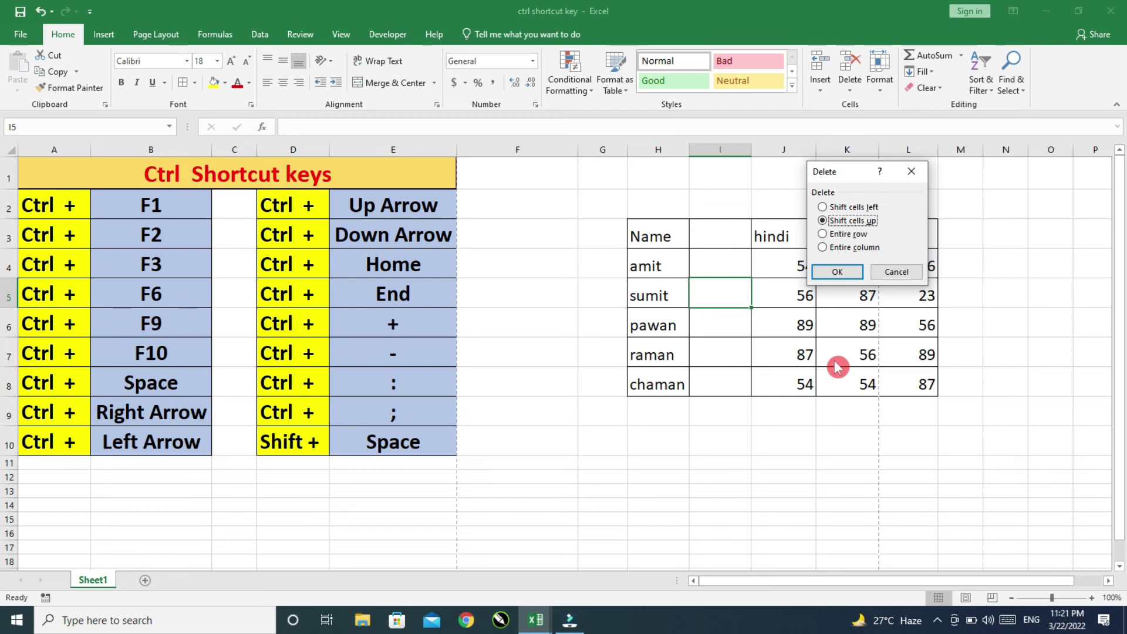
{"action": "key", "text": "alt+c"}
{"action": "key", "text": "Return"}
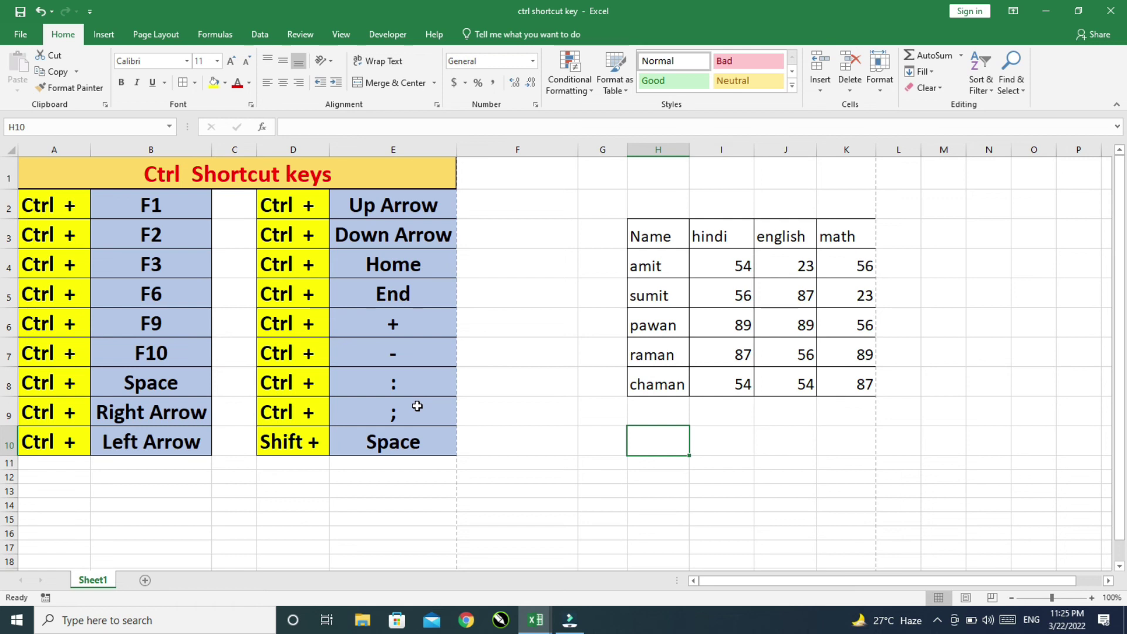
Fill H10 and H11 with today's date, 3/22/2022, using Ctrl+;
{"action": "left_click", "coordinate": [639, 441]}
{"action": "type", "text": ";"}
{"action": "key", "text": "BackSpace"}
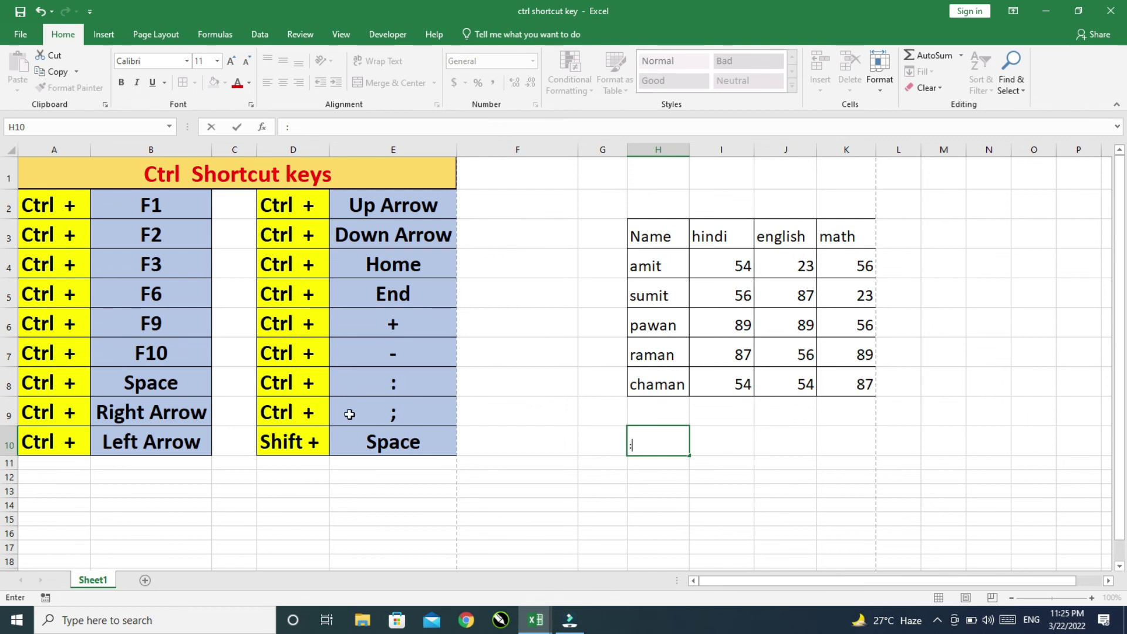
{"action": "key", "text": "Escape"}
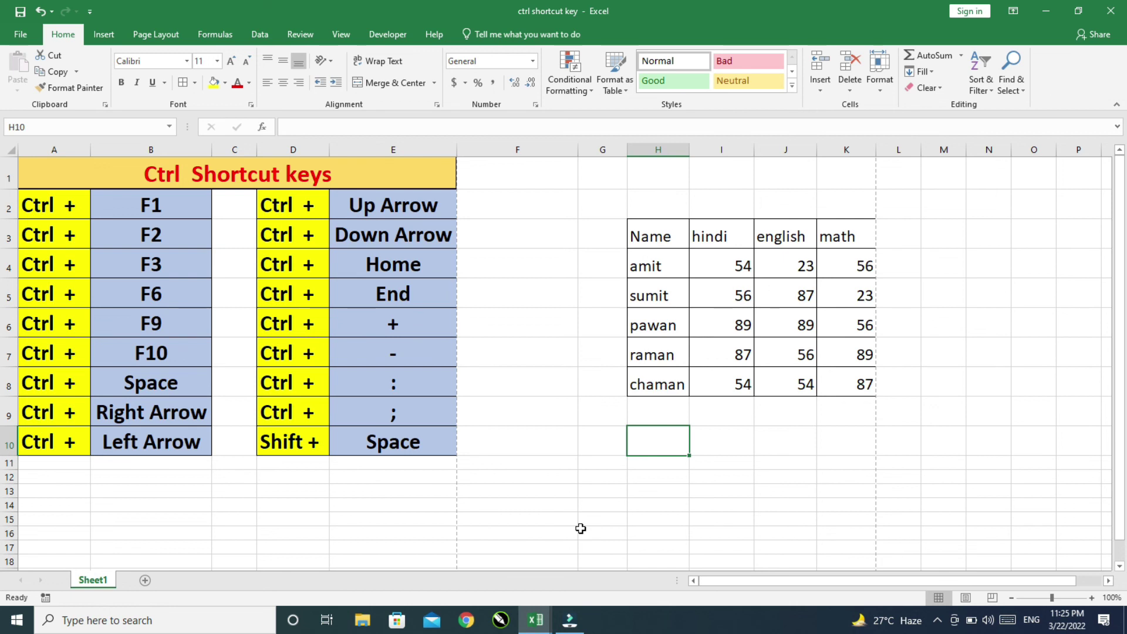
{"action": "key", "text": "ctrl+semicolon"}
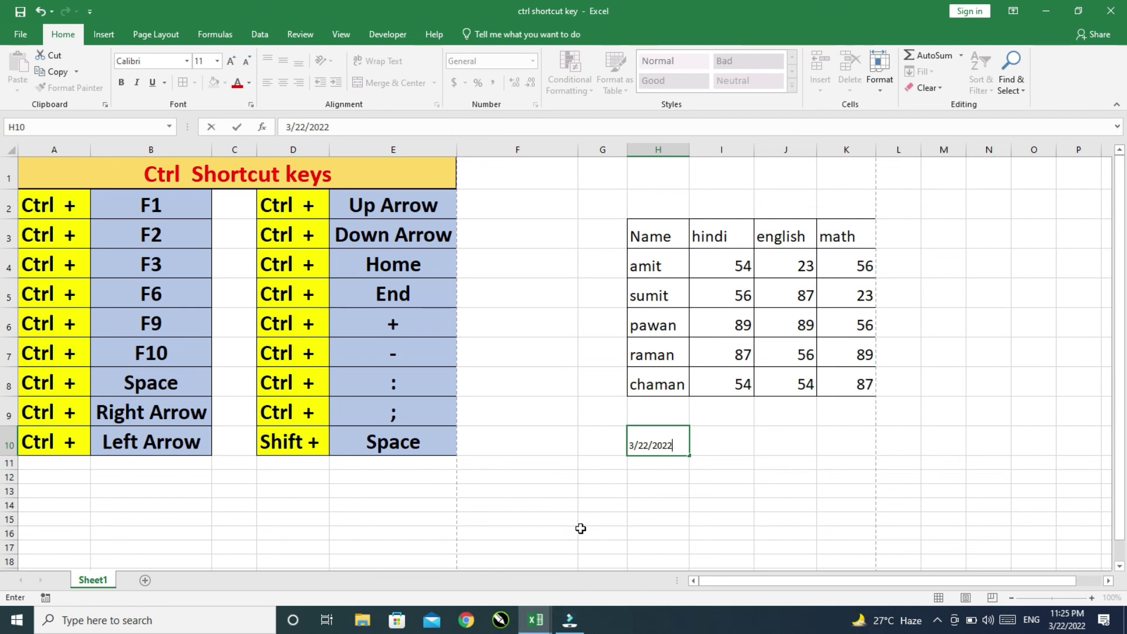
{"action": "key", "text": "Return"}
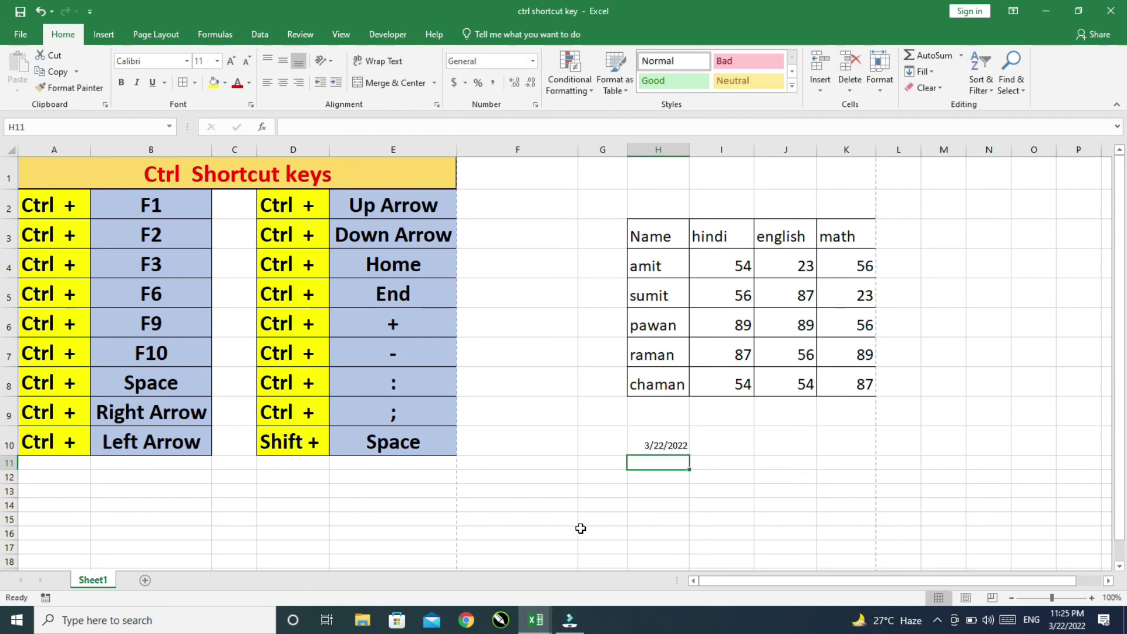
{"action": "key", "text": "ctrl+semicolon"}
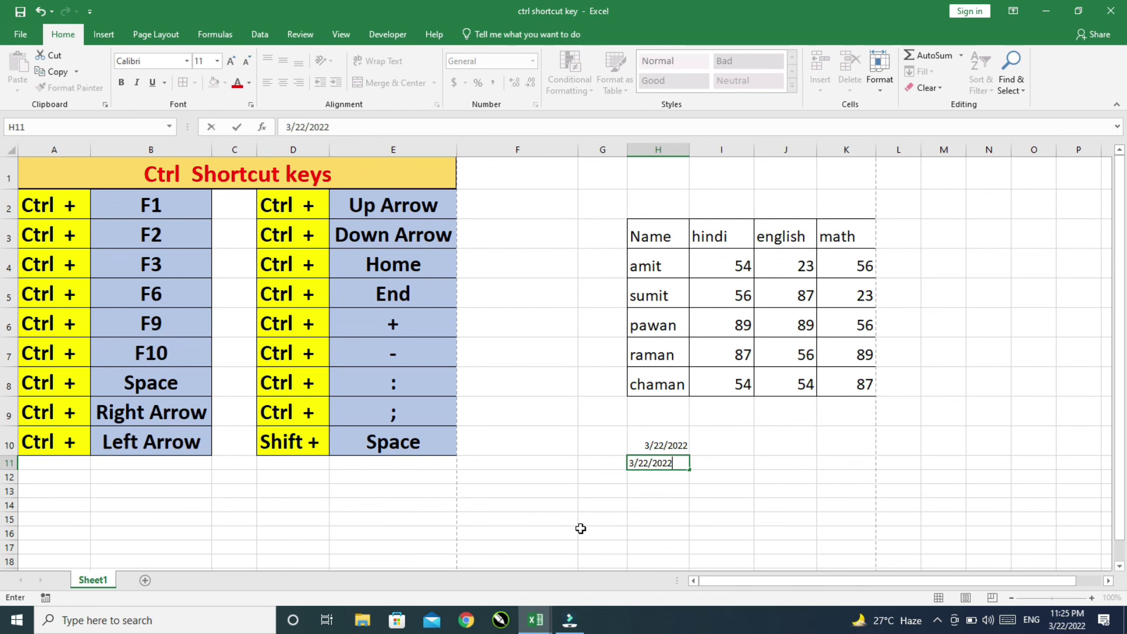
{"action": "key", "text": "Return"}
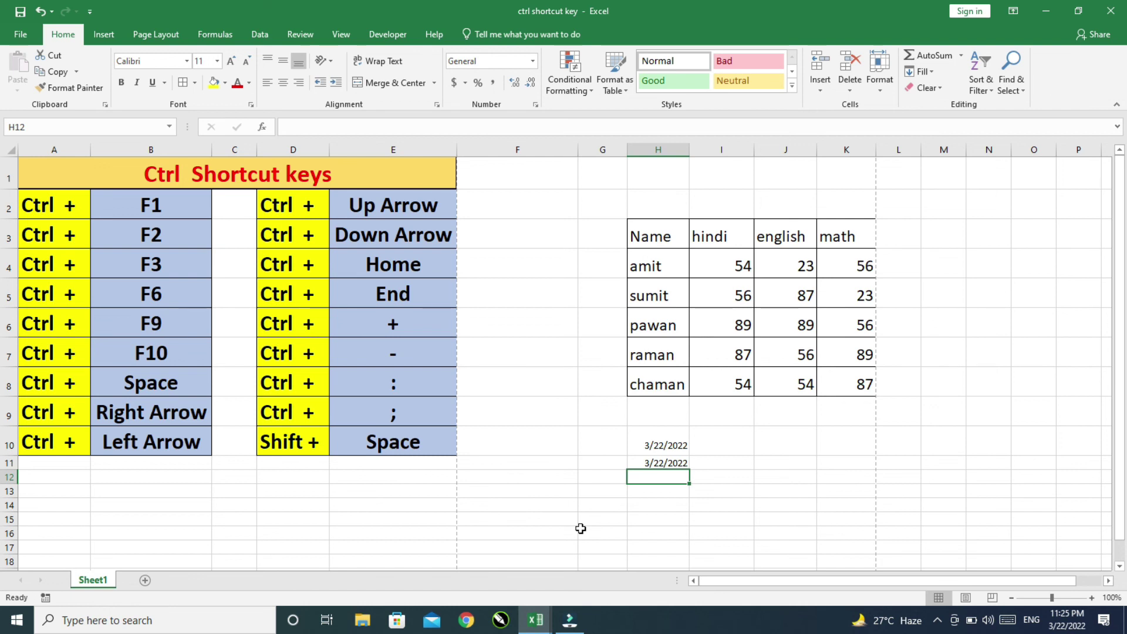
Enter the current time in H12 (11:25 PM) and H13 (11:26 PM) with Ctrl+Shift+;
{"action": "key", "text": "ctrl+shift+semicolon"}
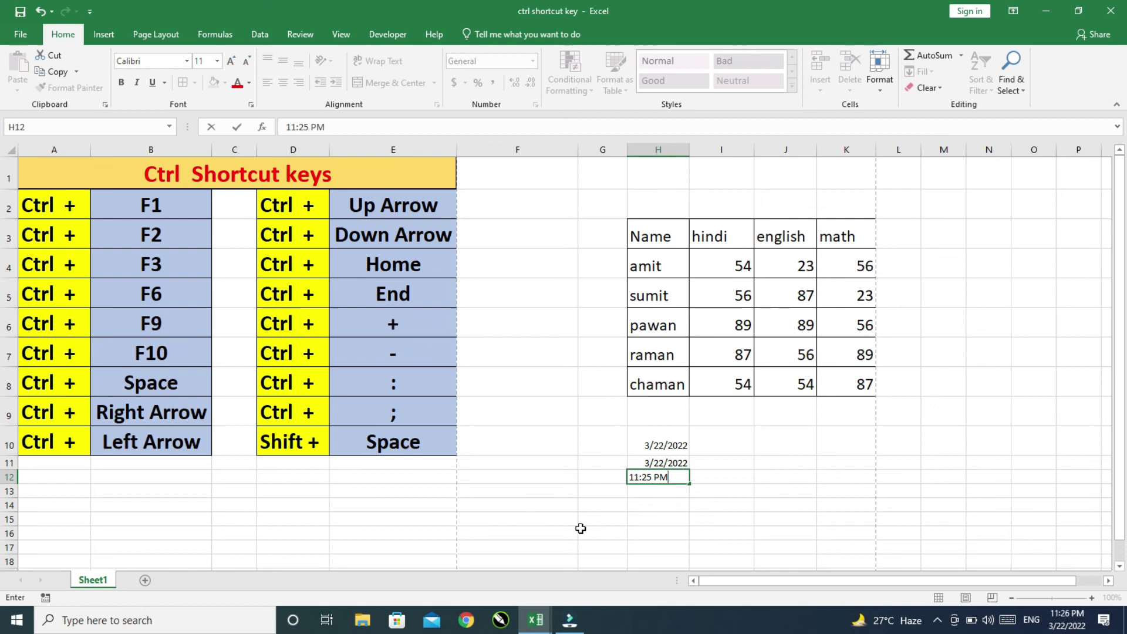
{"action": "key", "text": "Return"}
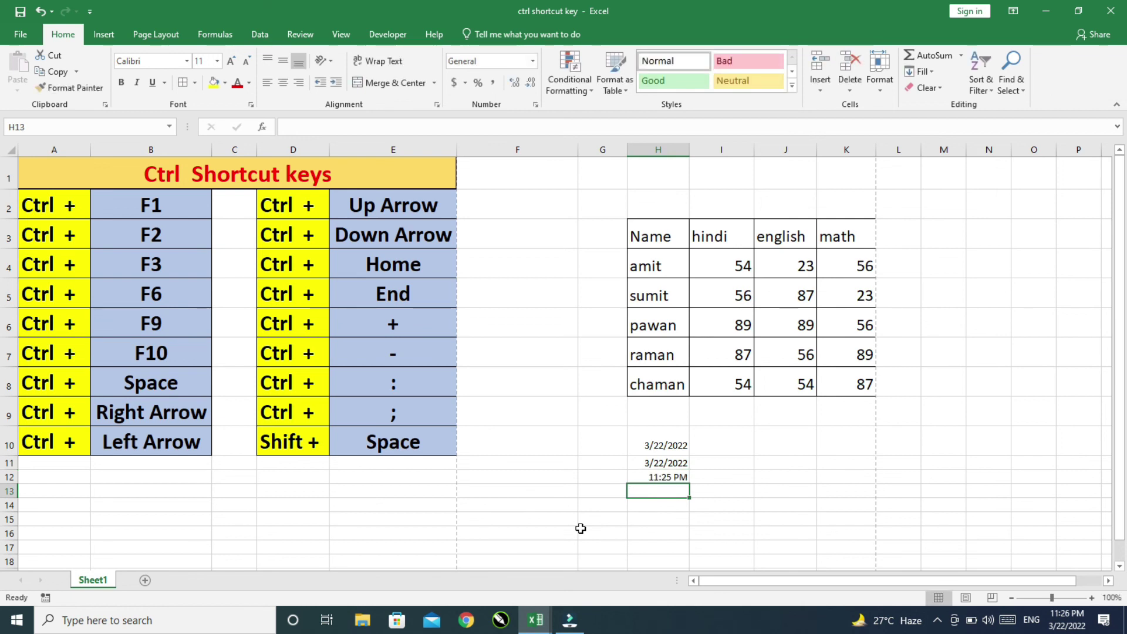
{"action": "key", "text": "ctrl+shift+semicolon"}
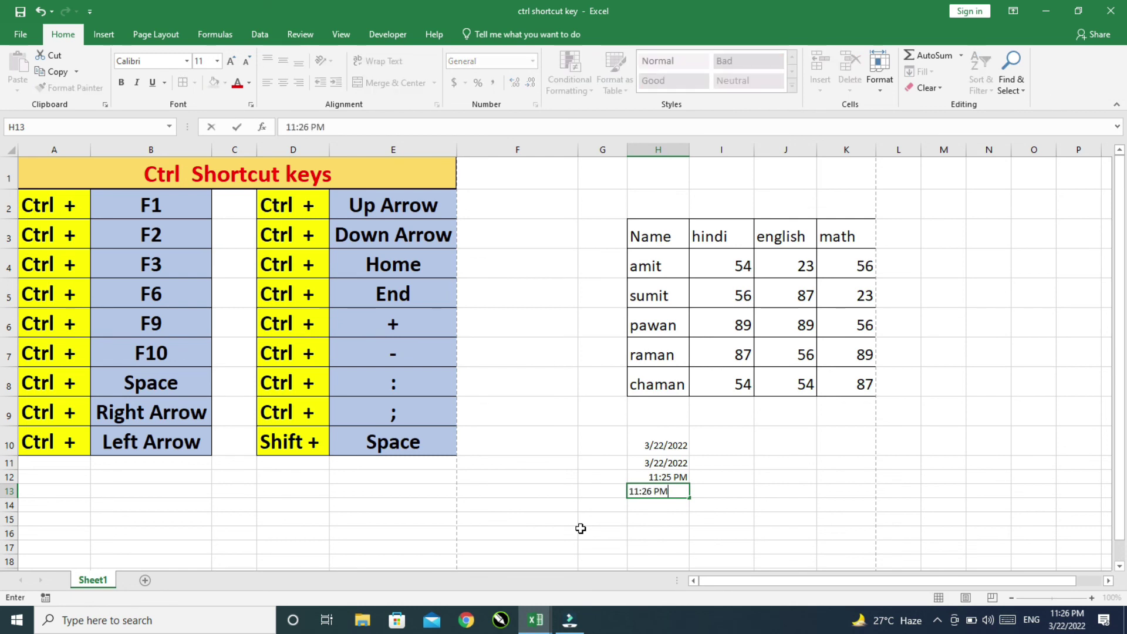